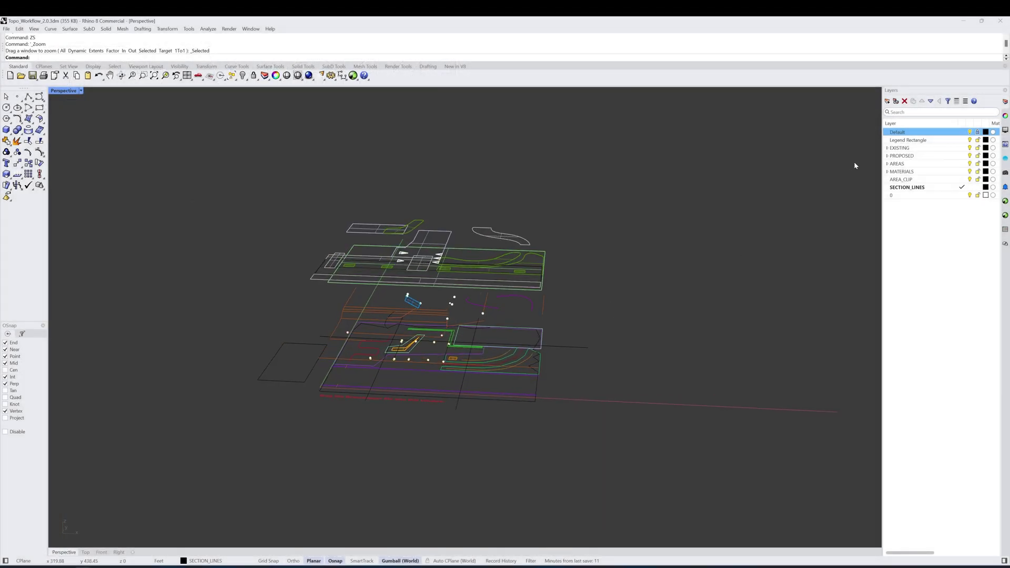
Undo the last action and orbit the Perspective view to review the existing site model
key(ctrl+z)
mouse_move(653, 314)
right_down()
mouse_move(641, 295)
mouse_move(673, 309)
mouse_move(723, 307)
mouse_move(650, 322)
right_up()
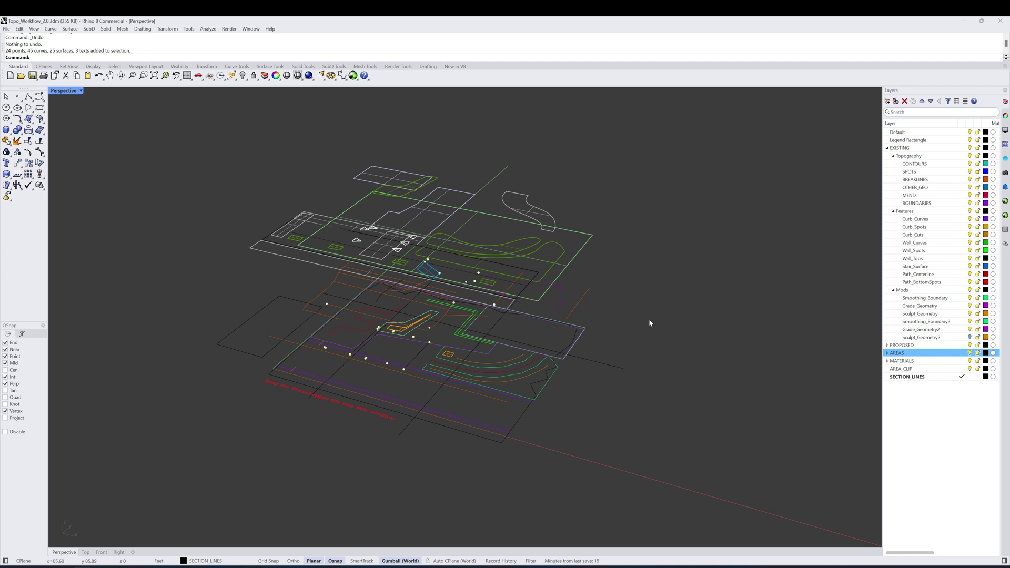
right_drag(643, 330, 597, 324)
right_drag(510, 287, 448, 330)
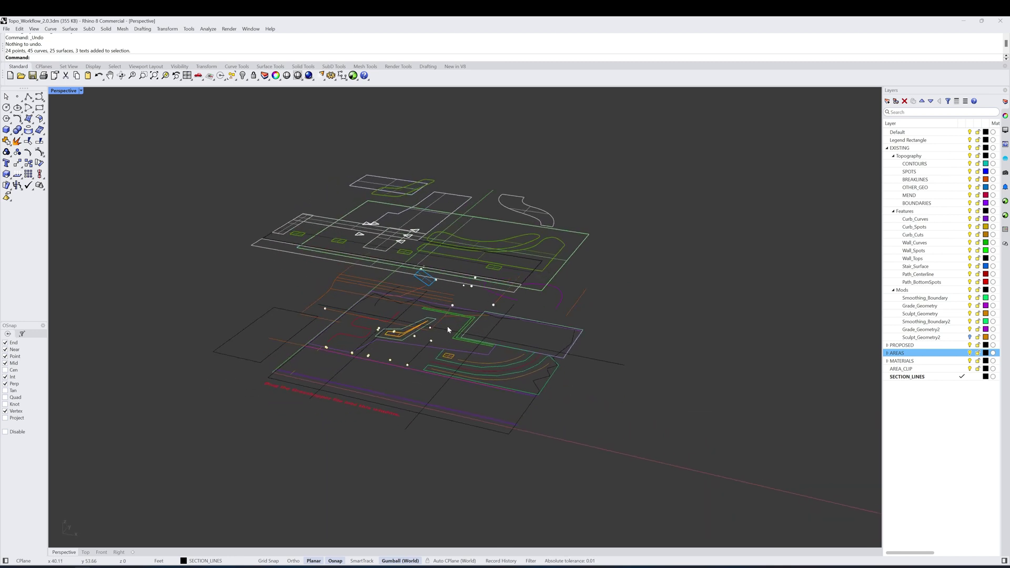
Select the Sculpt_Geometry2 layer and look inside the PROPOSED, AREAS and MATERIALS layer groups
click(971, 339)
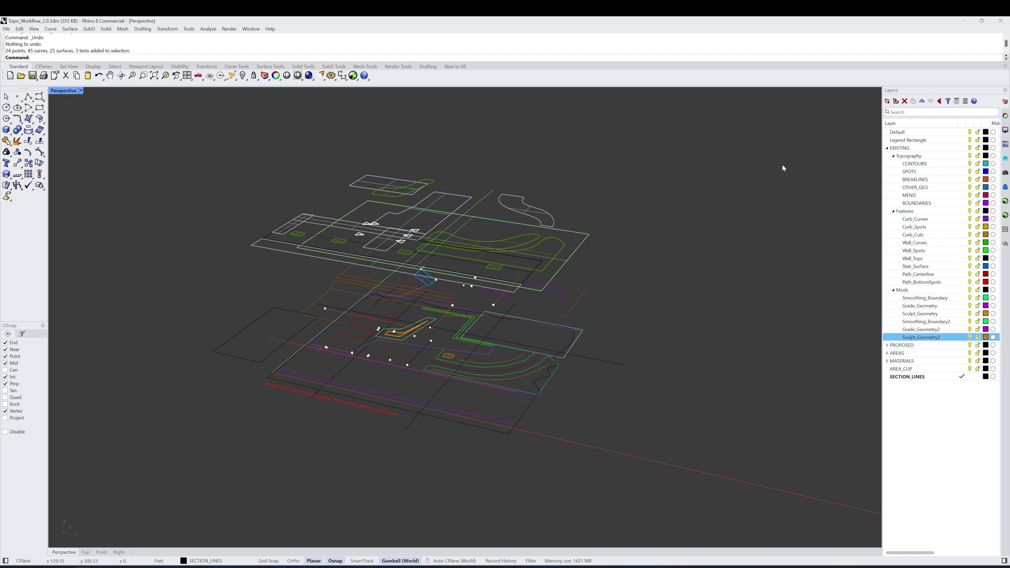
click(887, 346)
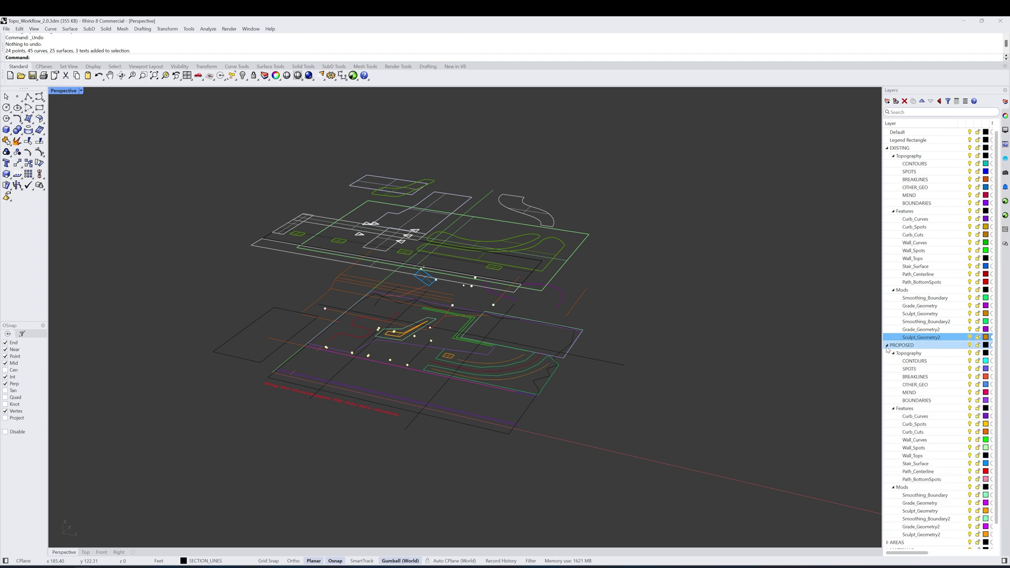
click(887, 346)
click(887, 354)
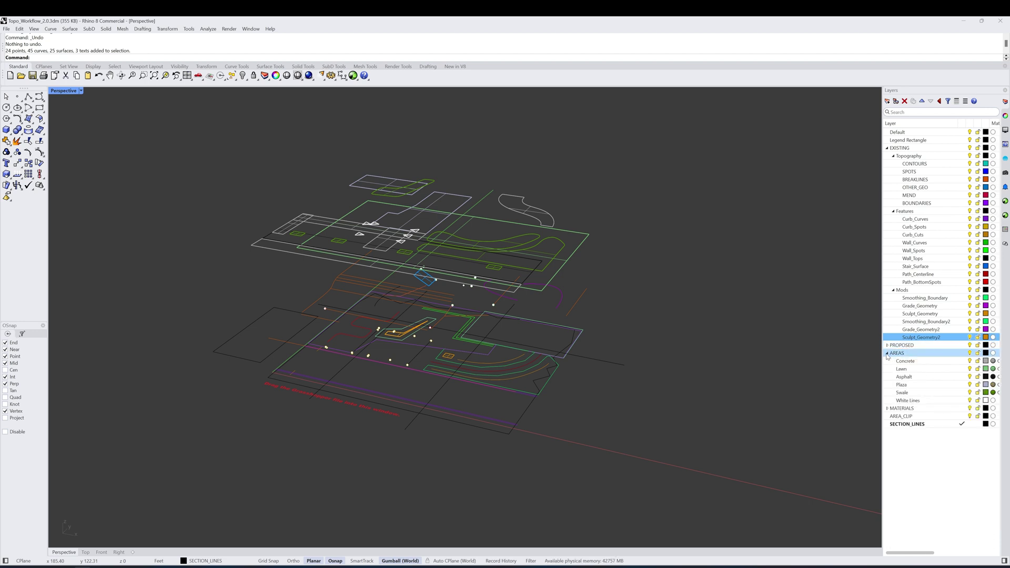
click(888, 354)
click(888, 362)
click(887, 362)
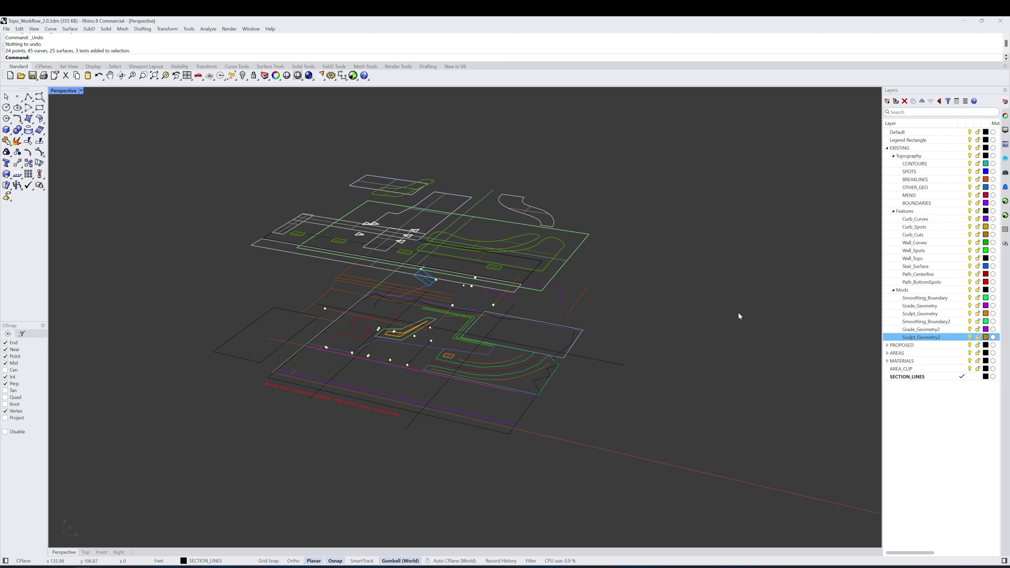
Select all 97 objects with SelAll and delete them, checking with an undo and redo
text(SelAll)
key(Return)
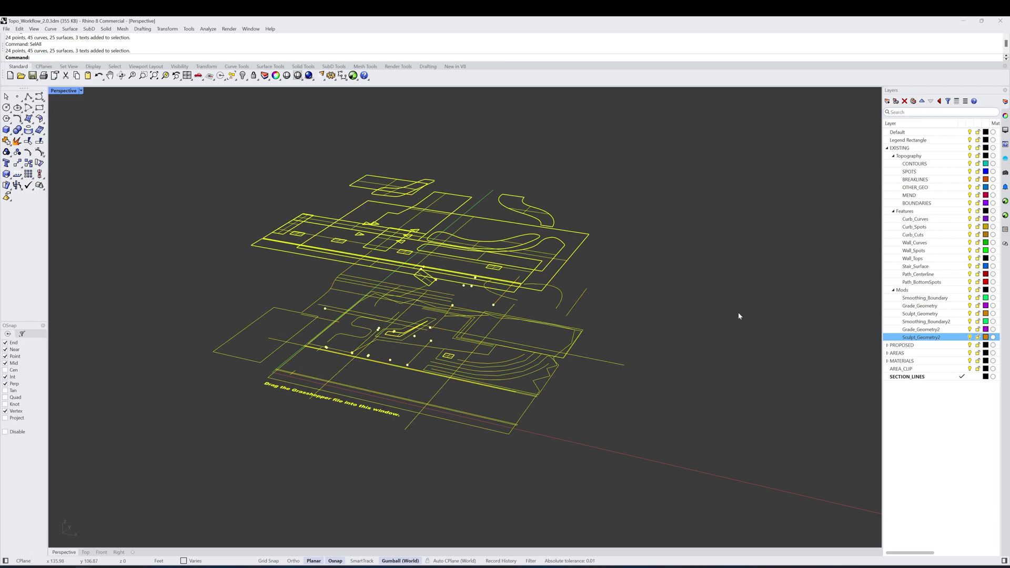
scroll(618, 312, down, 6)
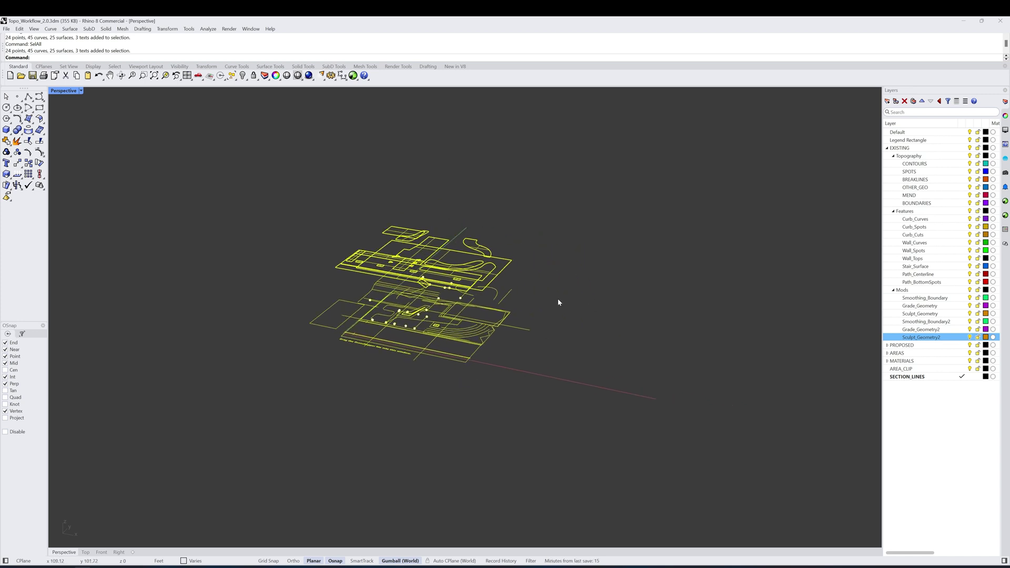
key(Delete)
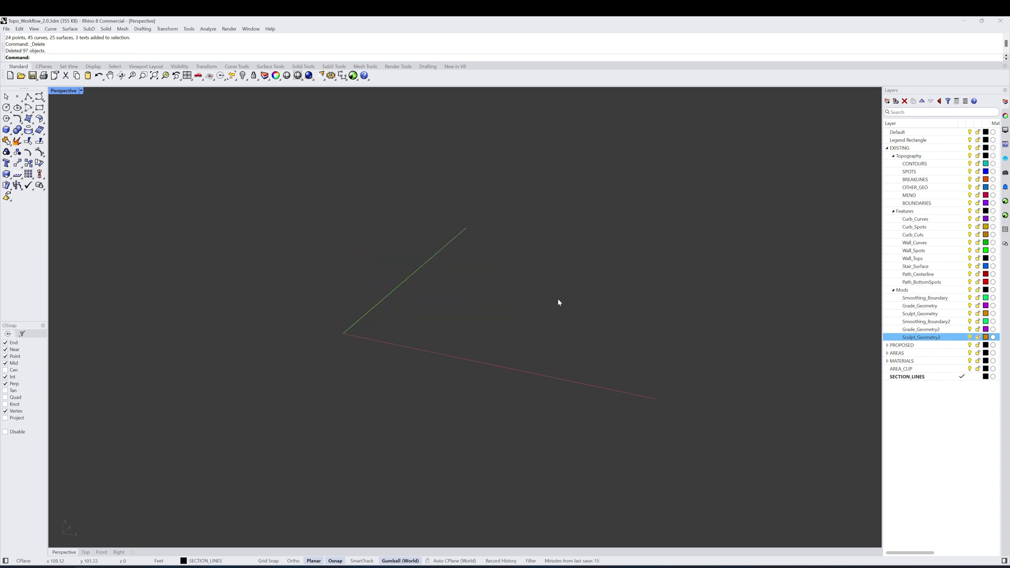
right_drag(559, 302, 536, 323)
key(ctrl+z)
key(ctrl+y)
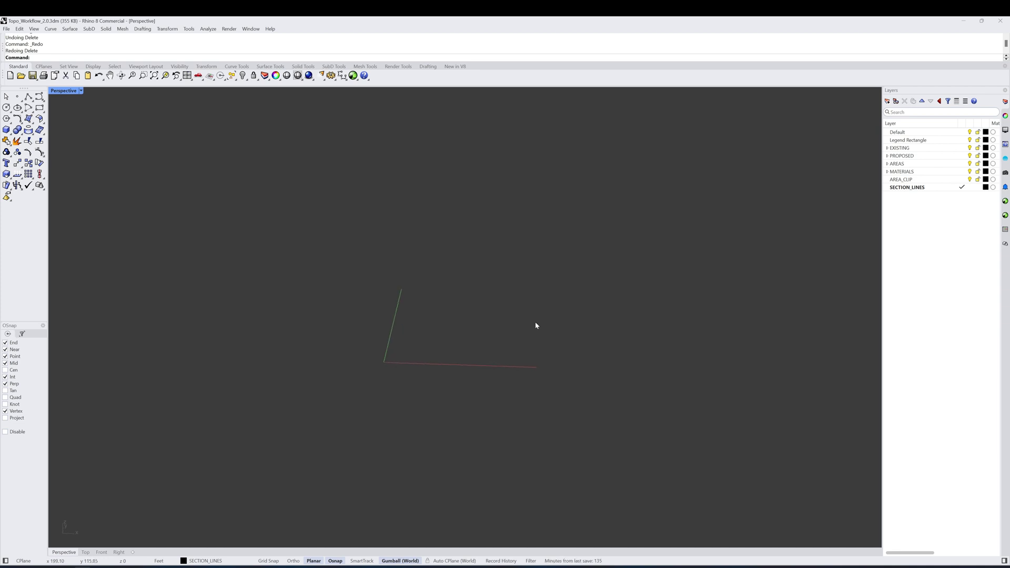
Import Site Survey.dwg using the default DWG/DXF import options
text(Import)
key(Return)
click(536, 244)
click(791, 451)
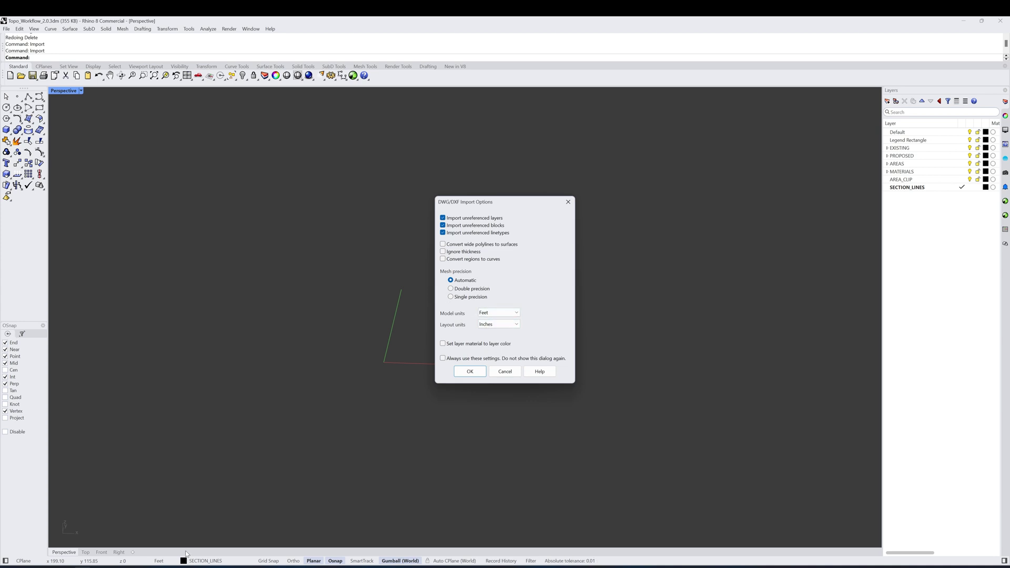
click(476, 373)
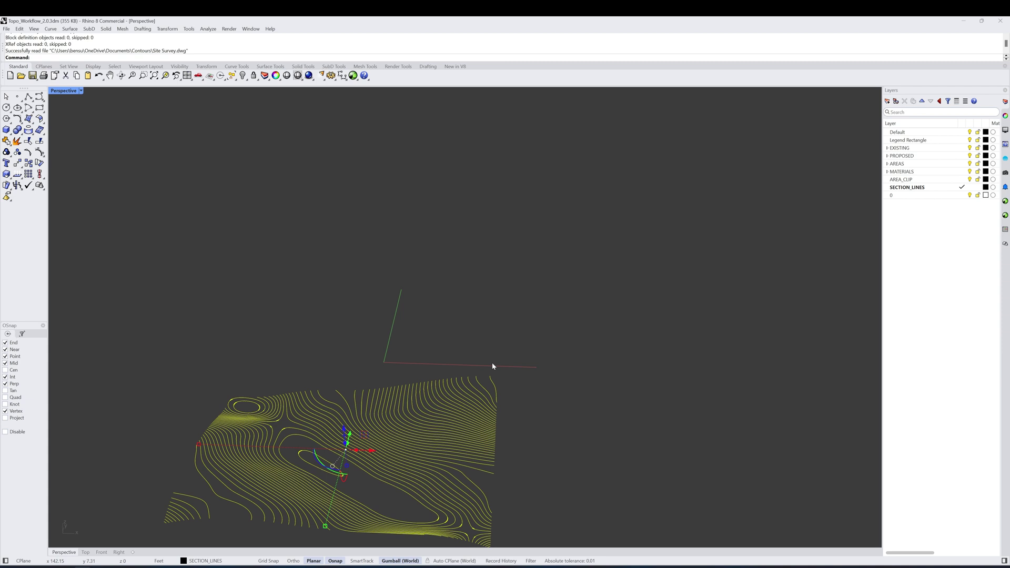
Crossing-select all 91 imported contour curves and expand the EXISTING layer group's Topography layers
key(Escape)
right_drag(527, 352, 404, 342)
drag(648, 199, 202, 478)
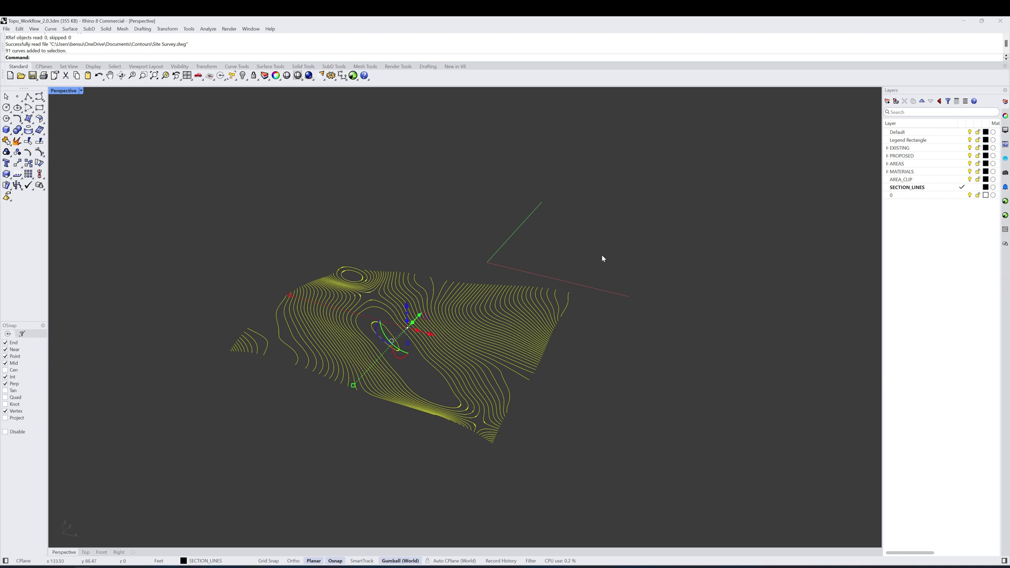
click(888, 149)
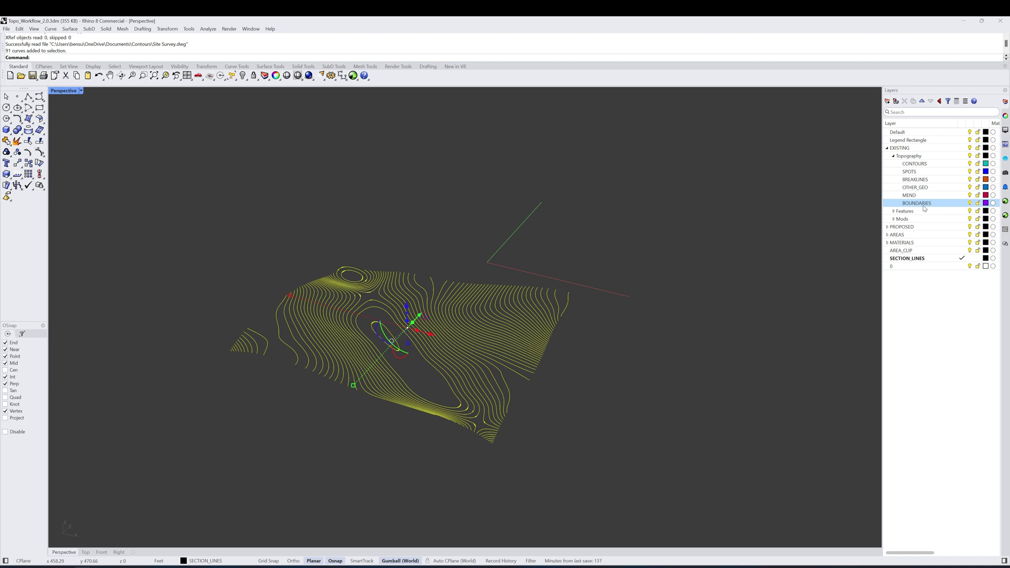
right_drag(598, 244, 542, 275)
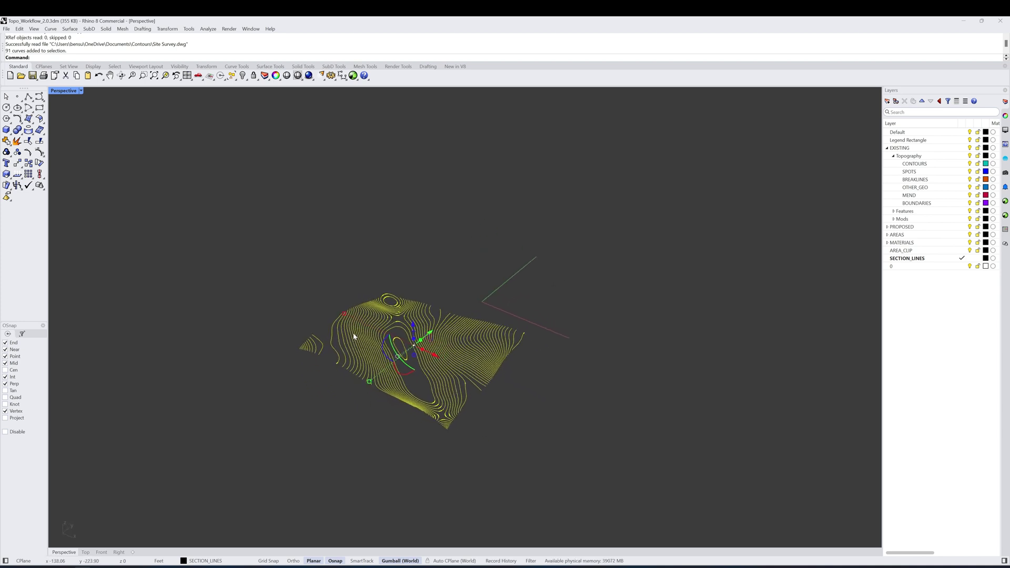
right_drag(450, 355, 443, 350)
click(911, 172)
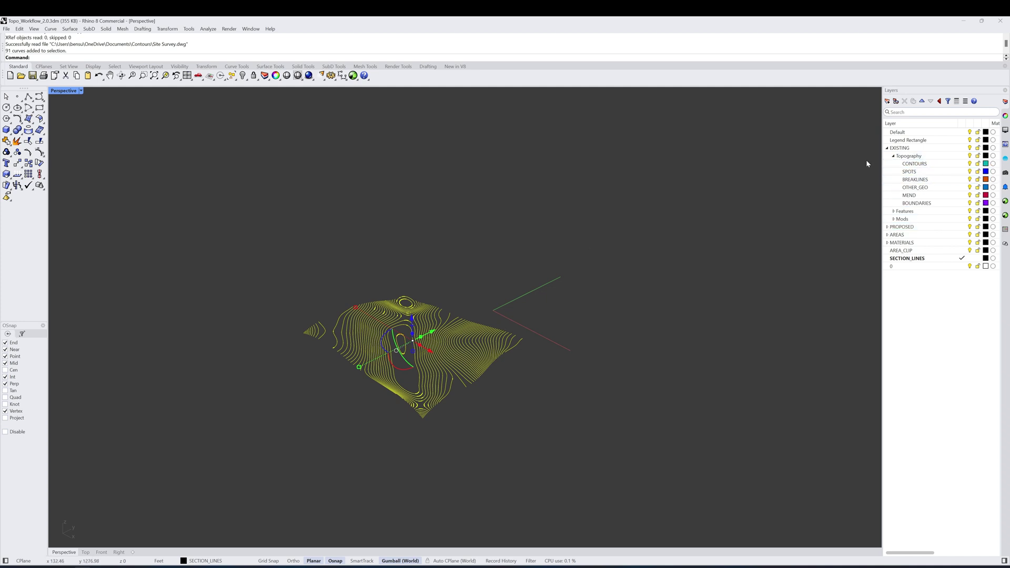
Move the 91 selected contour curves onto the CONTOURS layer and orbit to review them
click(916, 165)
right_click(915, 166)
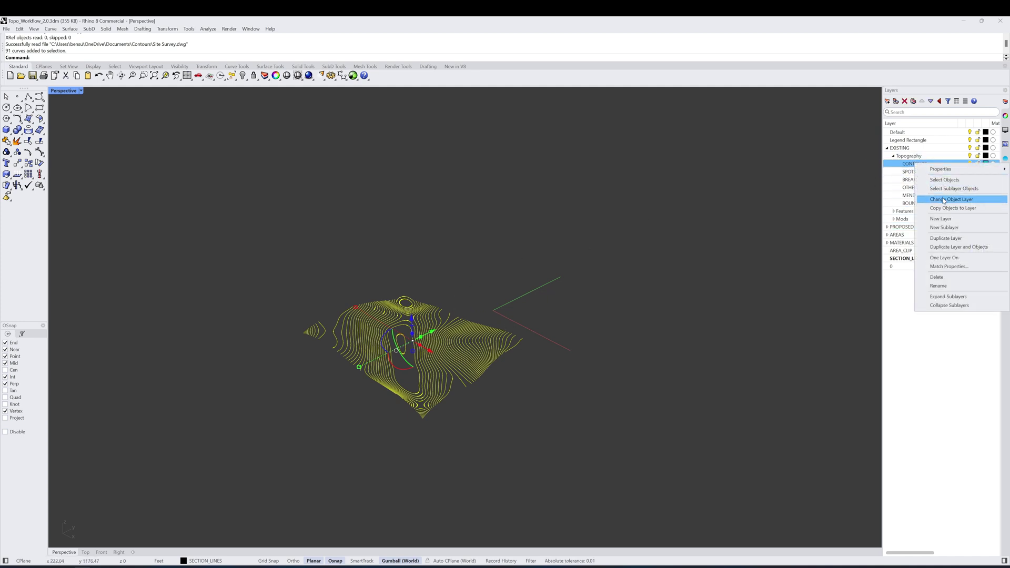
click(926, 199)
click(583, 245)
right_drag(500, 314, 586, 279)
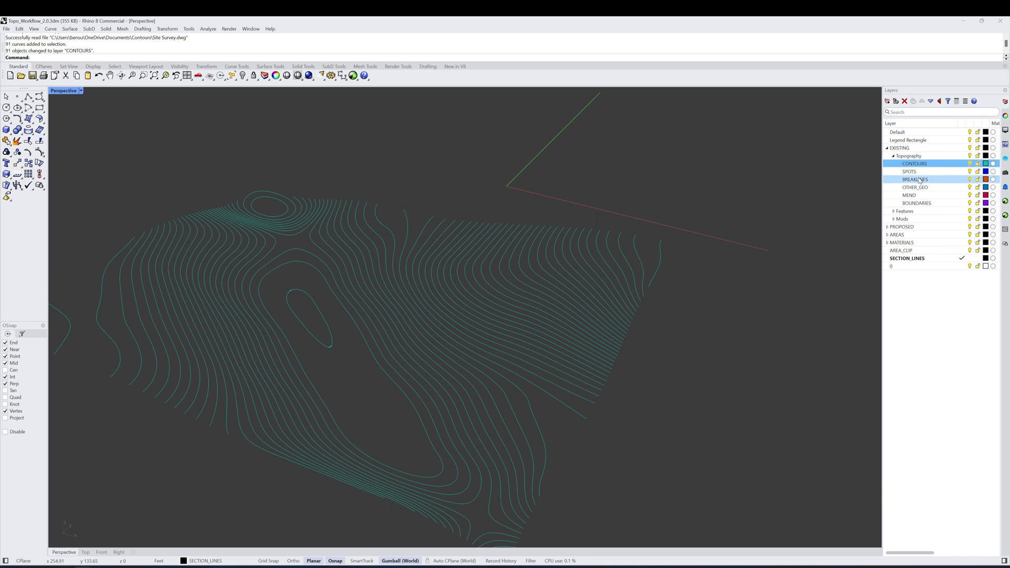
right_drag(749, 250, 725, 246)
scroll(724, 242, down, 3)
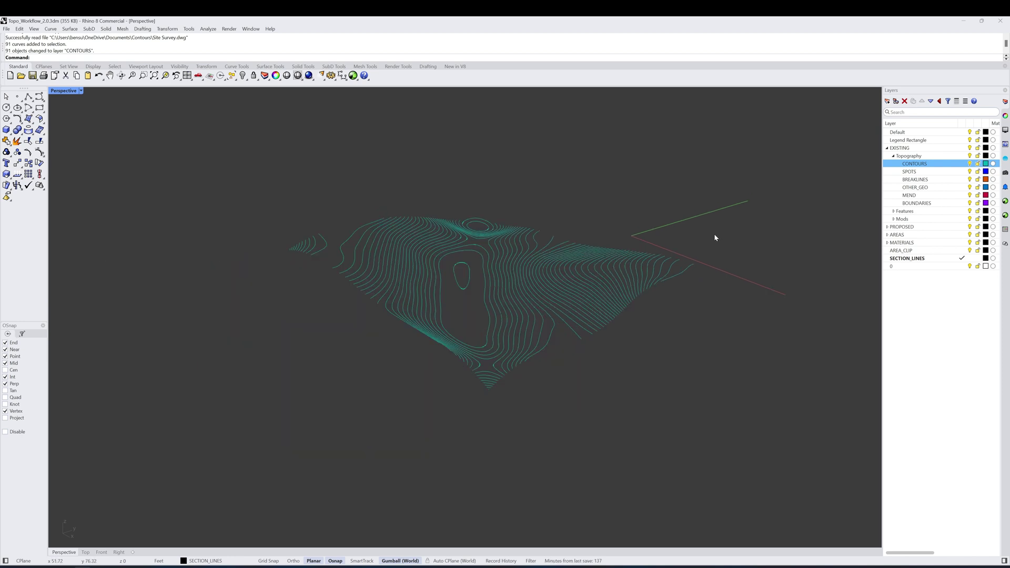
right_drag(565, 283, 598, 280)
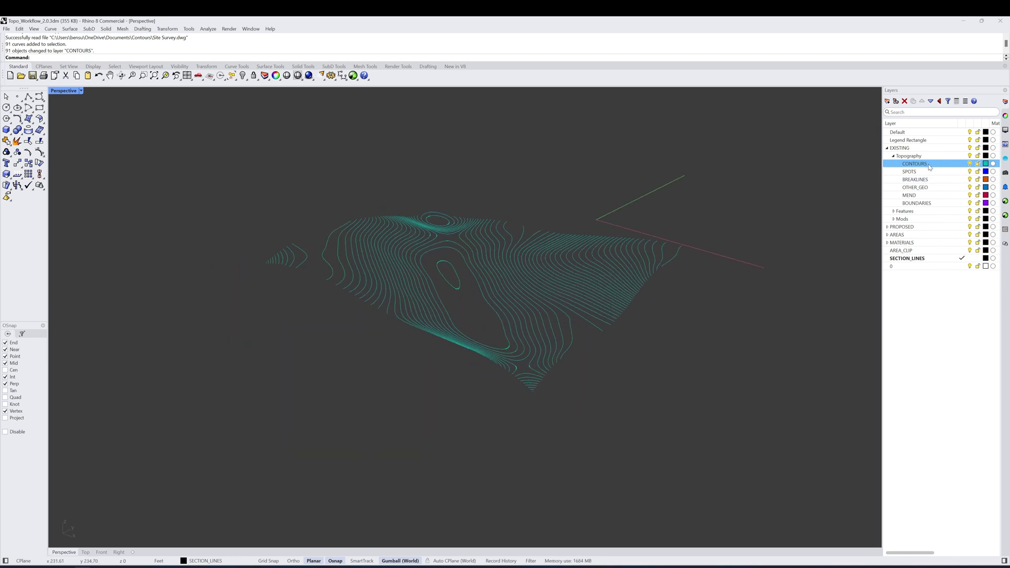
right_drag(682, 202, 649, 229)
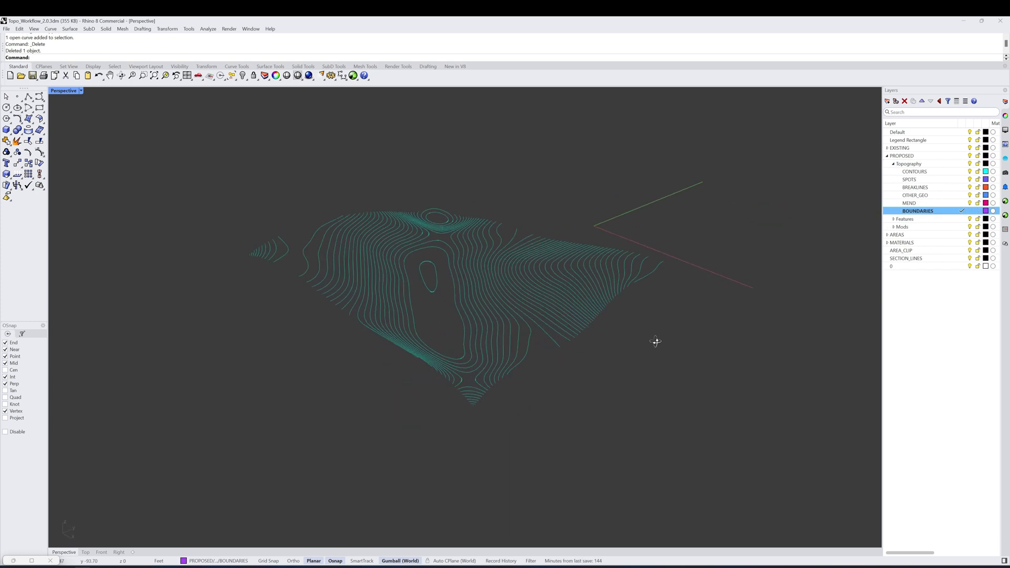
shift+right_drag(711, 308, 703, 332)
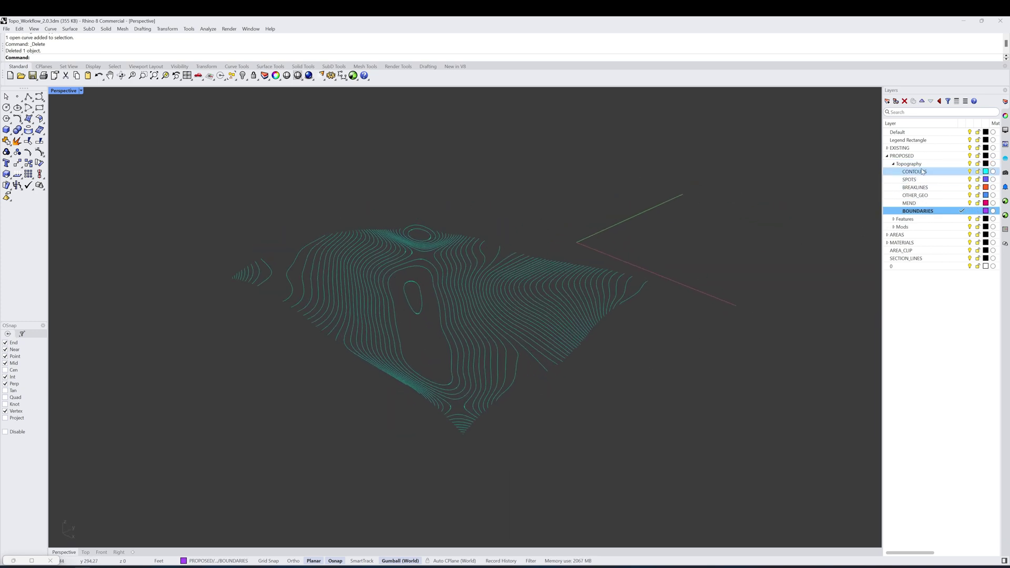
Load Topo_Workflow_2.0.gh from the Contours folder by dragging it into Rhino
click(887, 149)
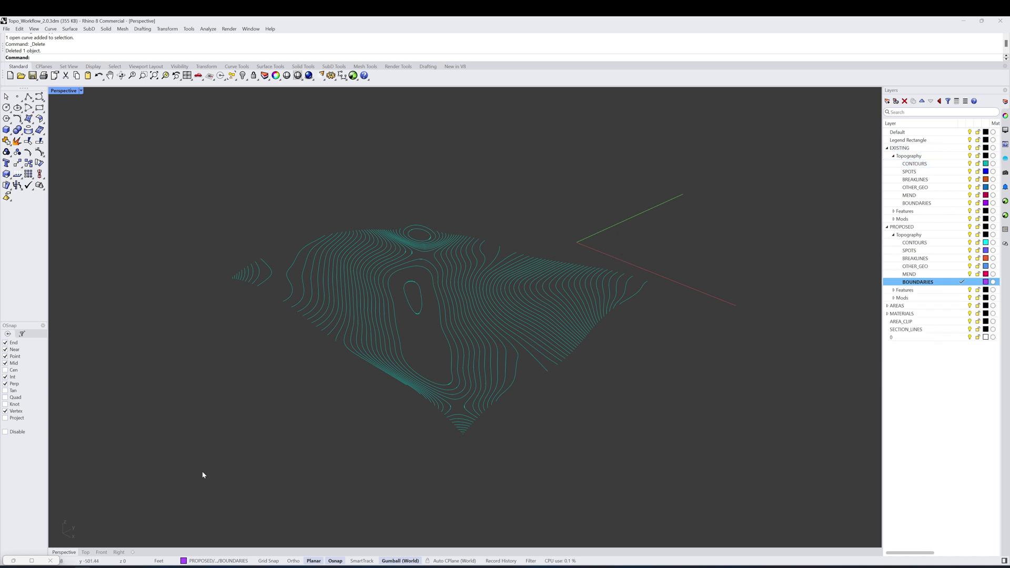
key(alt+Tab)
click(128, 198)
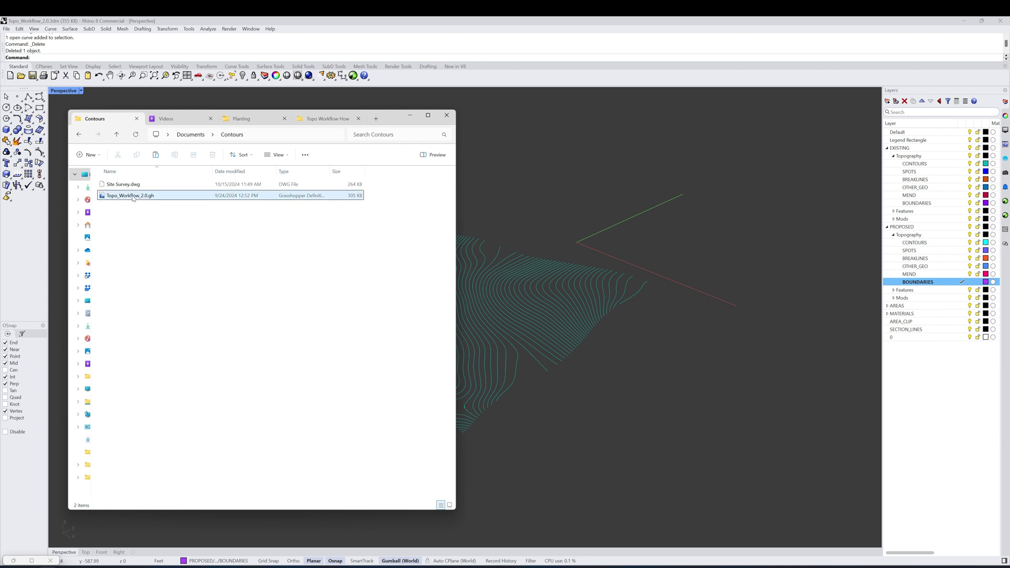
drag(540, 211, 540, 210)
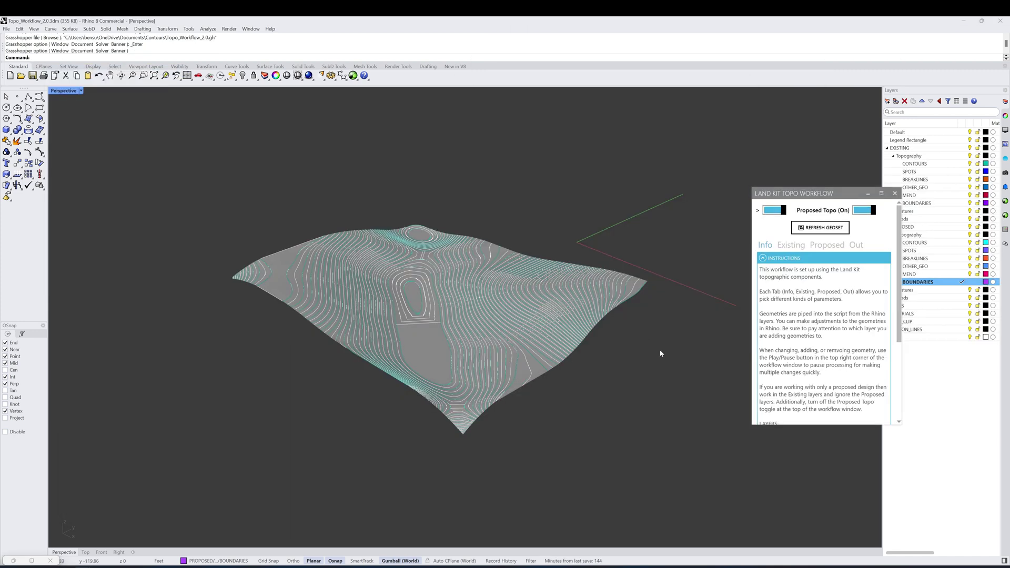
Orbit and zoom around the generated terrain toward the flat pad
right_drag(603, 297, 541, 248)
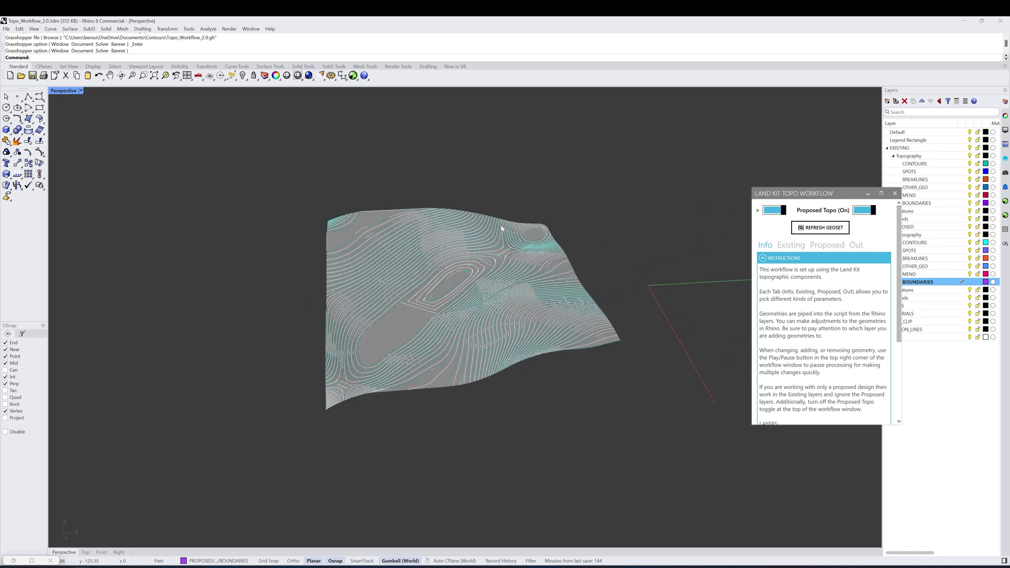
right_drag(449, 282, 428, 299)
scroll(480, 361, up, 3)
scroll(499, 358, down, 3)
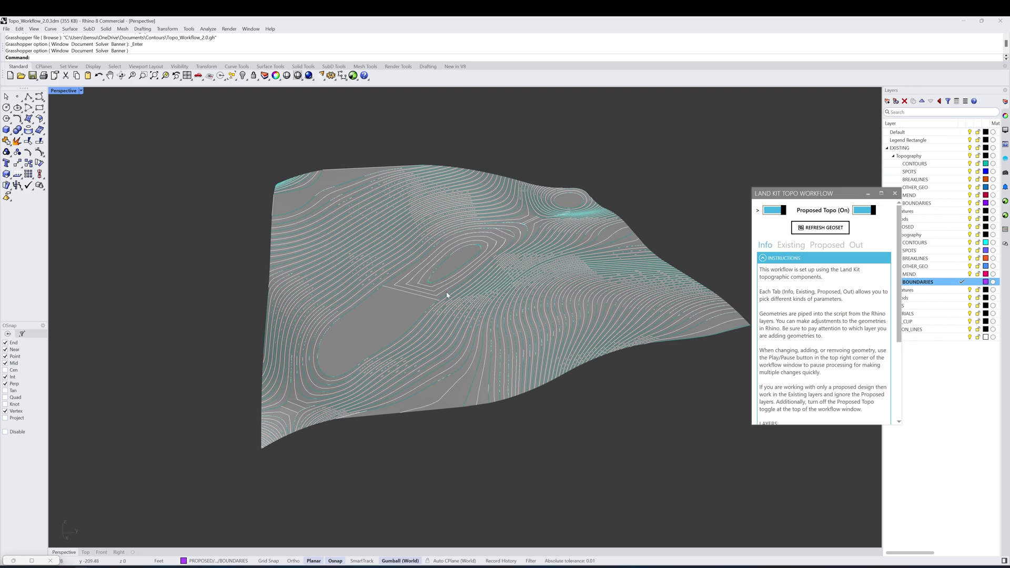
right_drag(466, 295, 413, 343)
scroll(421, 345, up, 5)
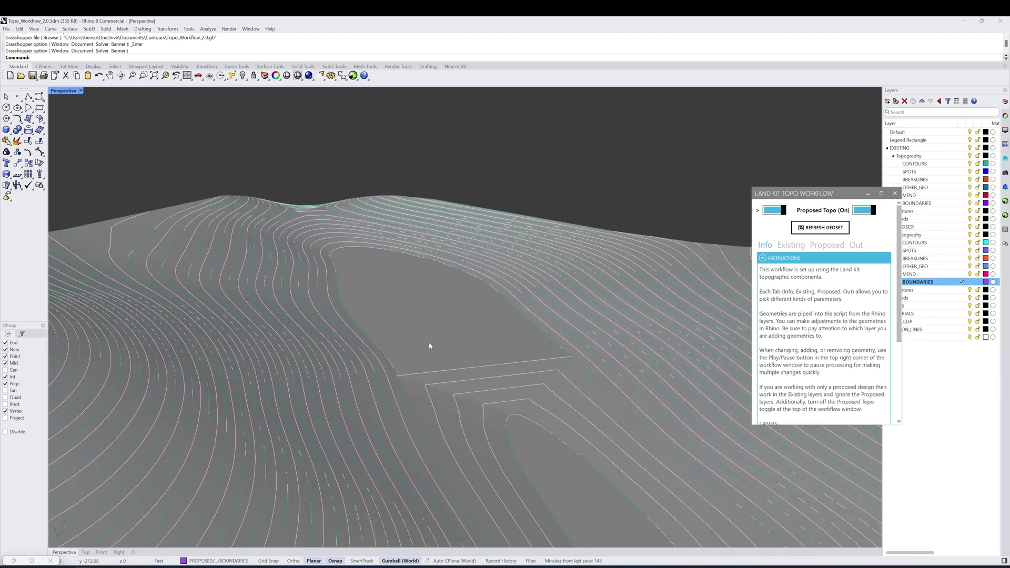
scroll(478, 346, down, 5)
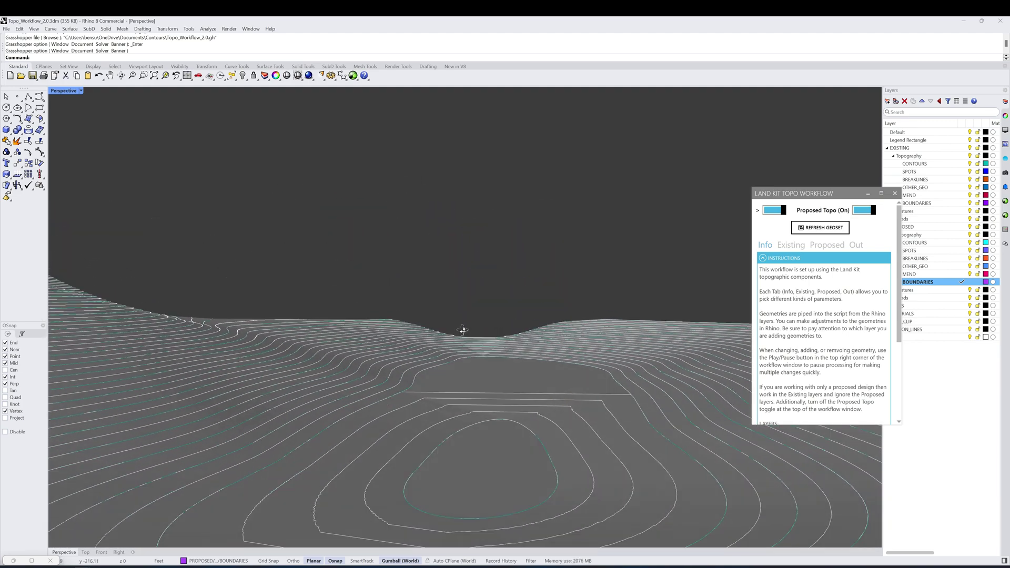
right_drag(475, 338, 526, 394)
Check the pad's elliptical and large closed curves, then move the Land Kit panel aside
click(524, 395)
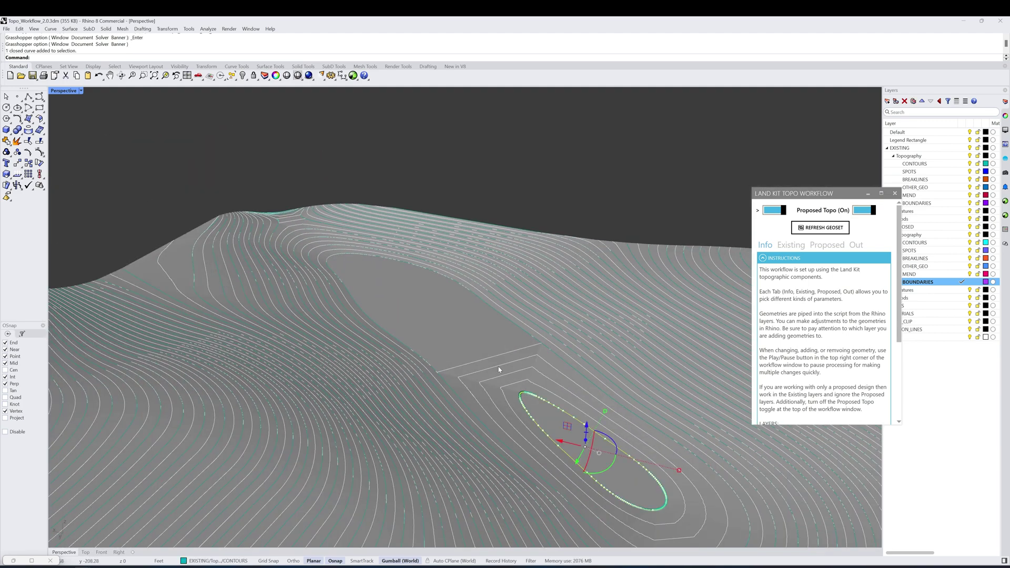
shift+click(342, 257)
click(444, 311)
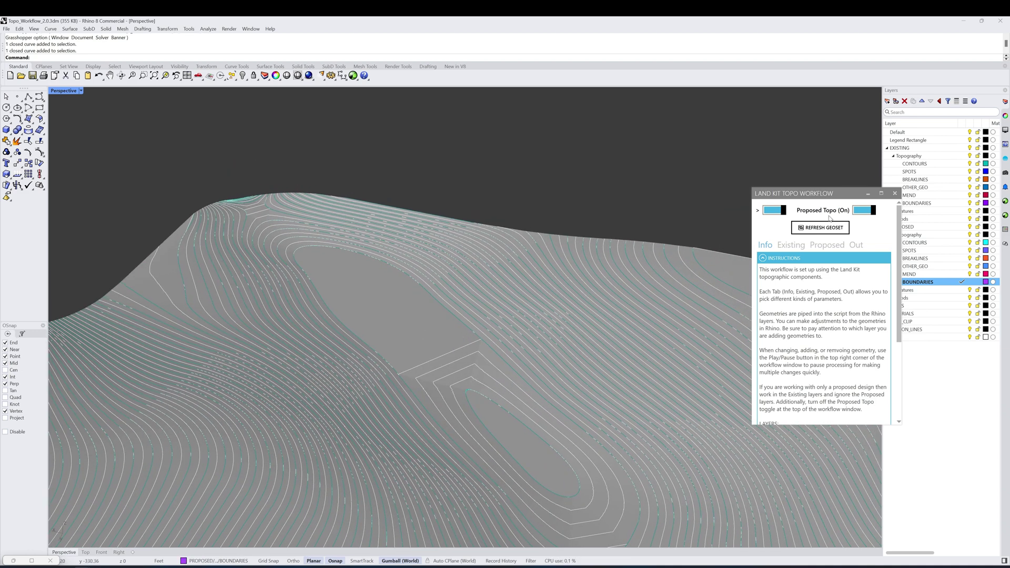
drag(822, 197, 927, 336)
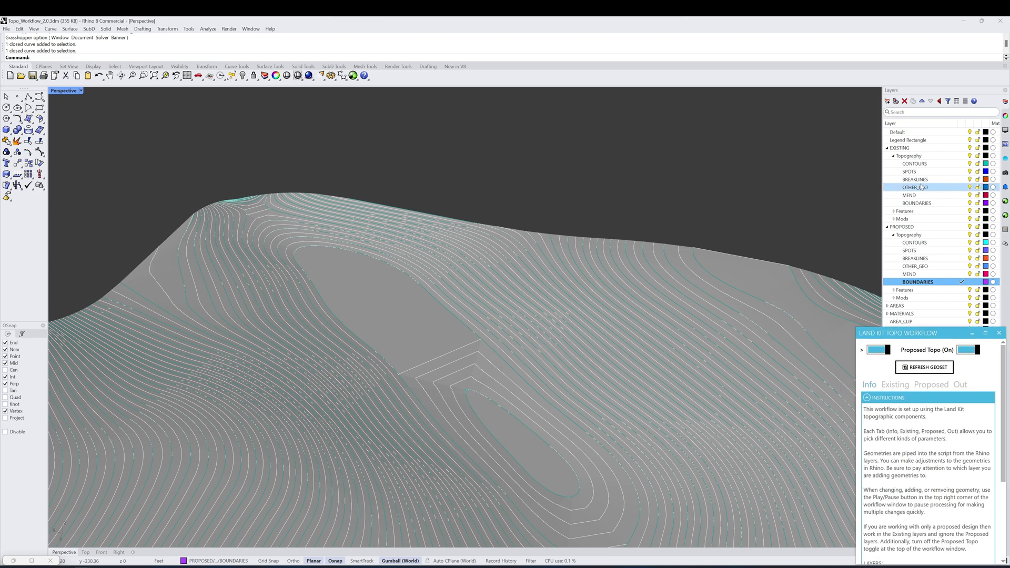
Make EXISTING BREAKLINES current and draw a two-point breakline polyline across the pad
double_click(952, 180)
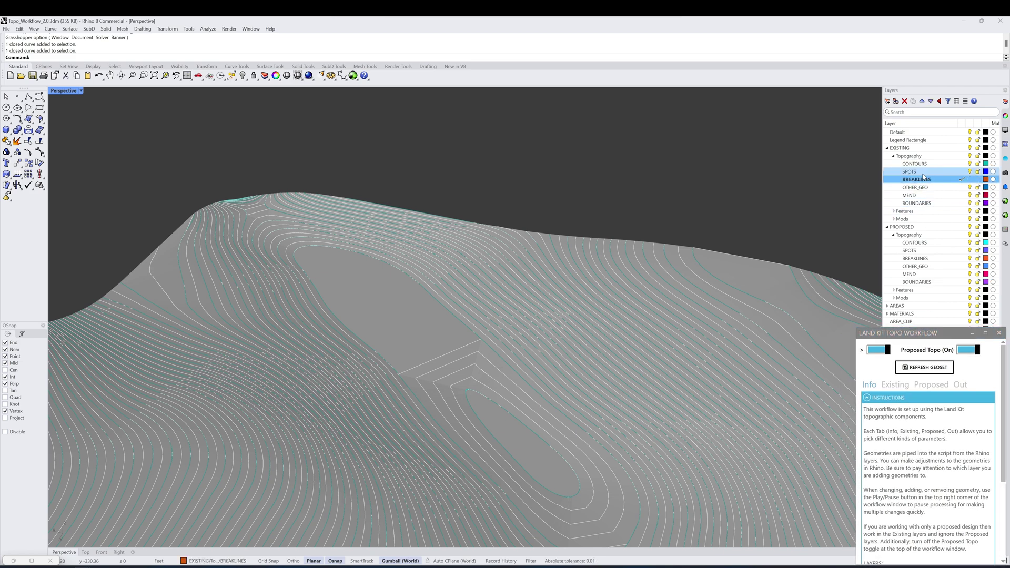
click(29, 97)
click(300, 248)
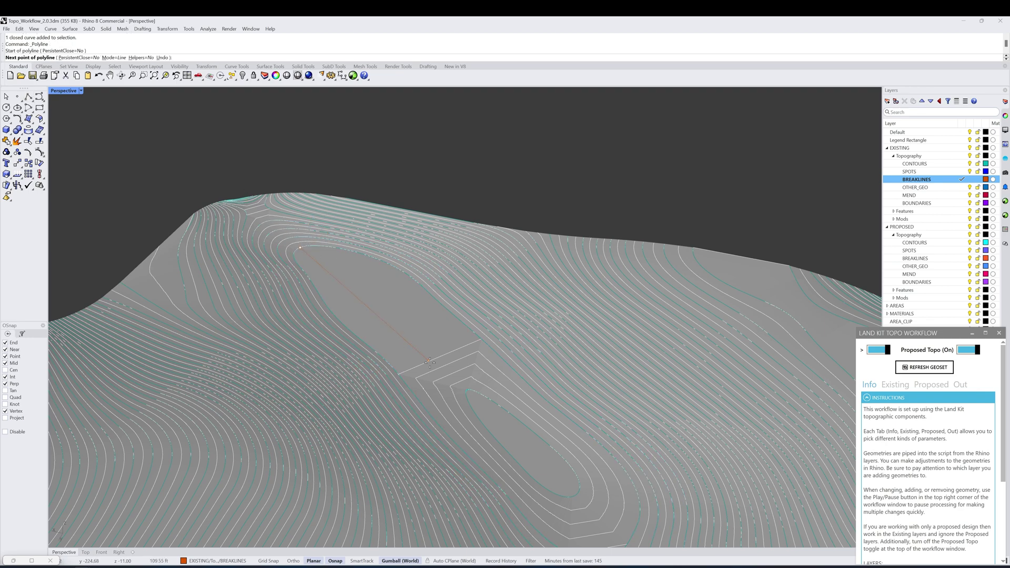
click(473, 393)
key(Return)
Orbit the regenerated terrain and inspect the contour loops around the new ridge
right_drag(472, 362, 436, 327)
right_drag(445, 330, 442, 339)
right_drag(460, 393, 451, 399)
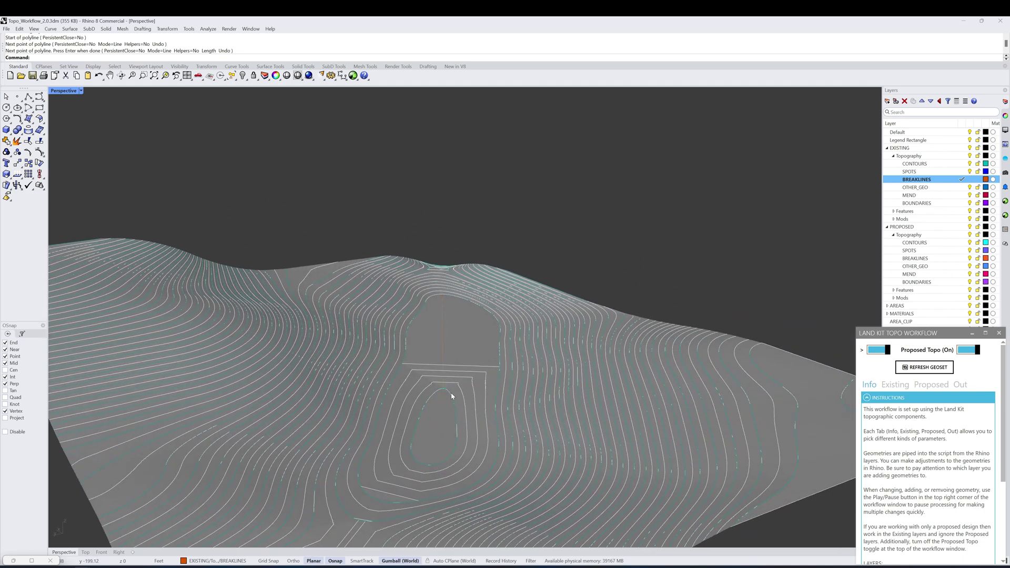
click(451, 399)
click(468, 316)
key(Escape)
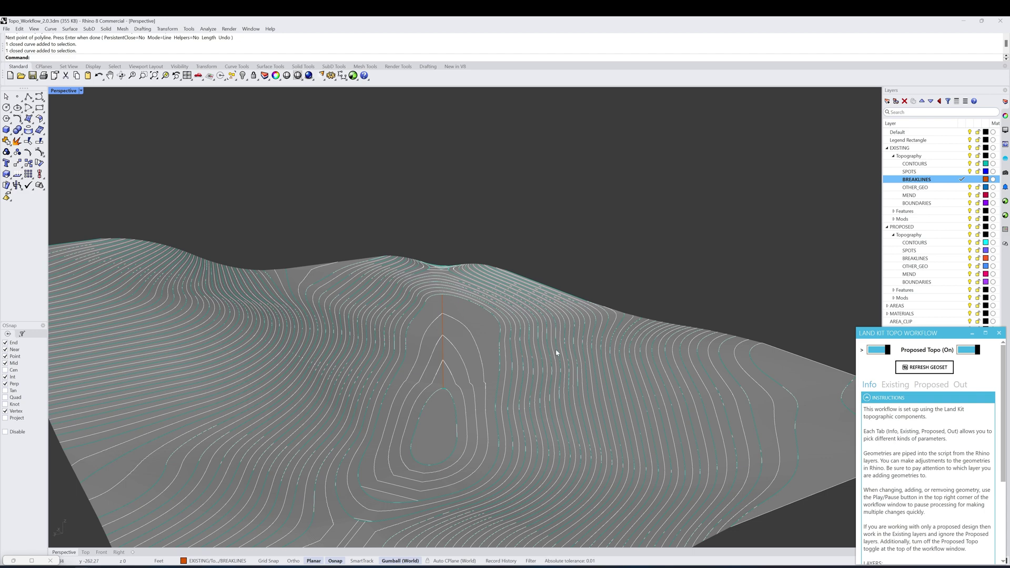
right_drag(566, 358, 432, 317)
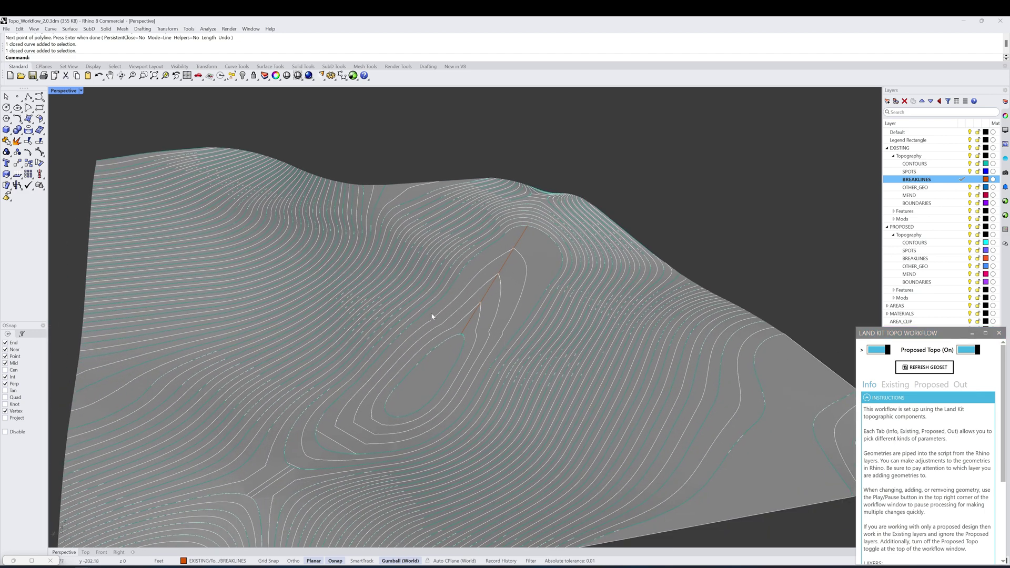
right_drag(467, 290, 539, 327)
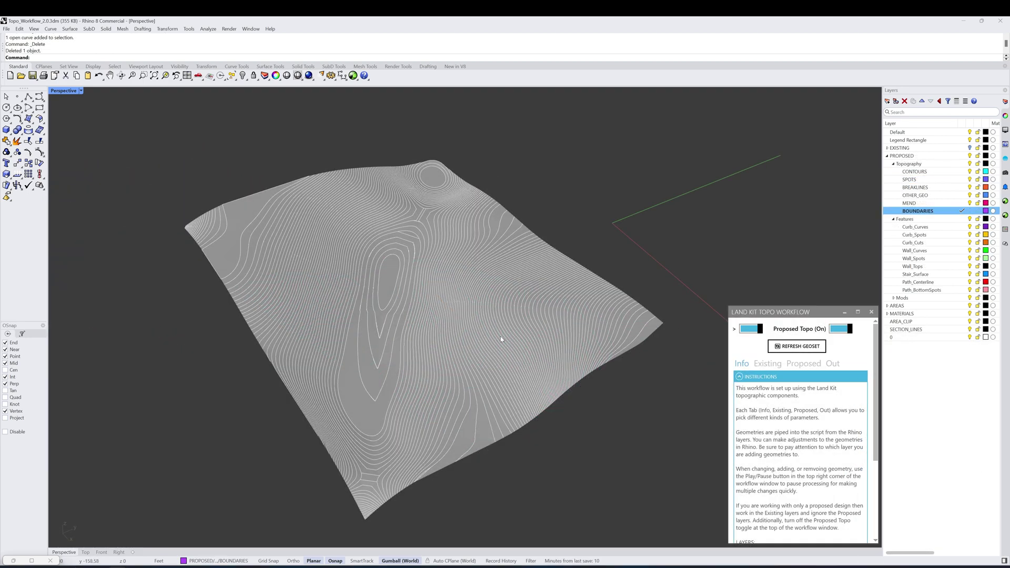
Orbit the Perspective view to show the whole proposed terrain
right_drag(501, 340, 467, 329)
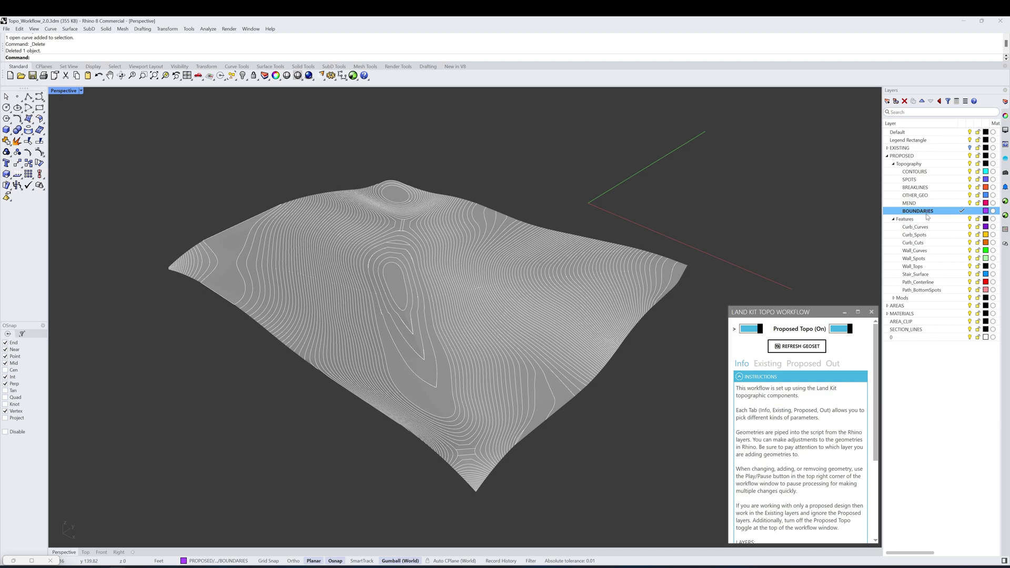
In a maximized Top view, draw a closed boundary polyline along the terrain's left and bottom edges
double_click(51, 91)
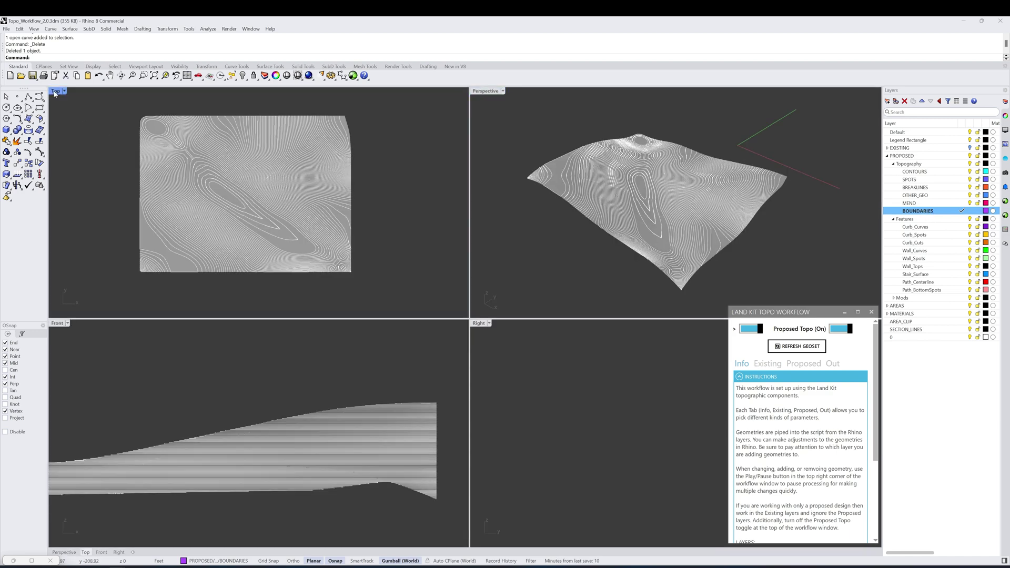
double_click(54, 91)
click(27, 97)
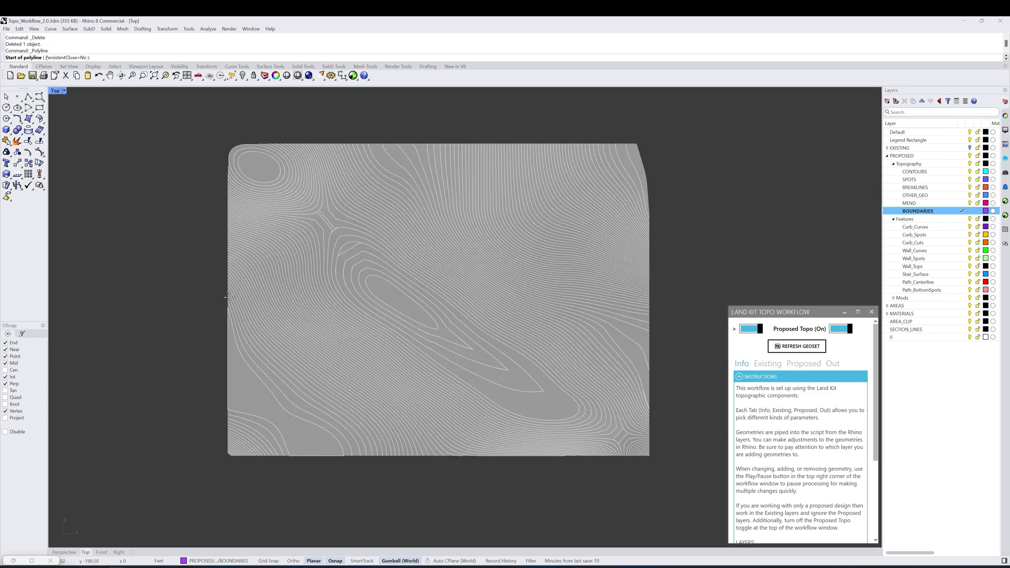
click(229, 282)
key(F8)
click(237, 414)
key(F8)
click(274, 456)
key(F8)
click(433, 456)
key(F8)
click(229, 282)
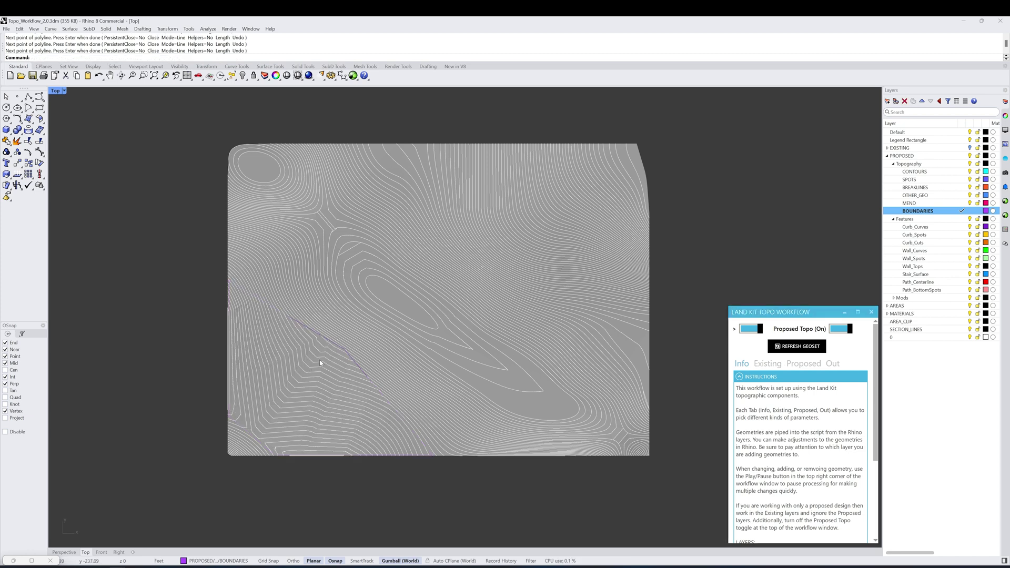
Maximize the Perspective view, orbit to check the terrain, and select the proposed BREAKLINES layer
double_click(56, 93)
double_click(485, 91)
right_drag(453, 273, 291, 290)
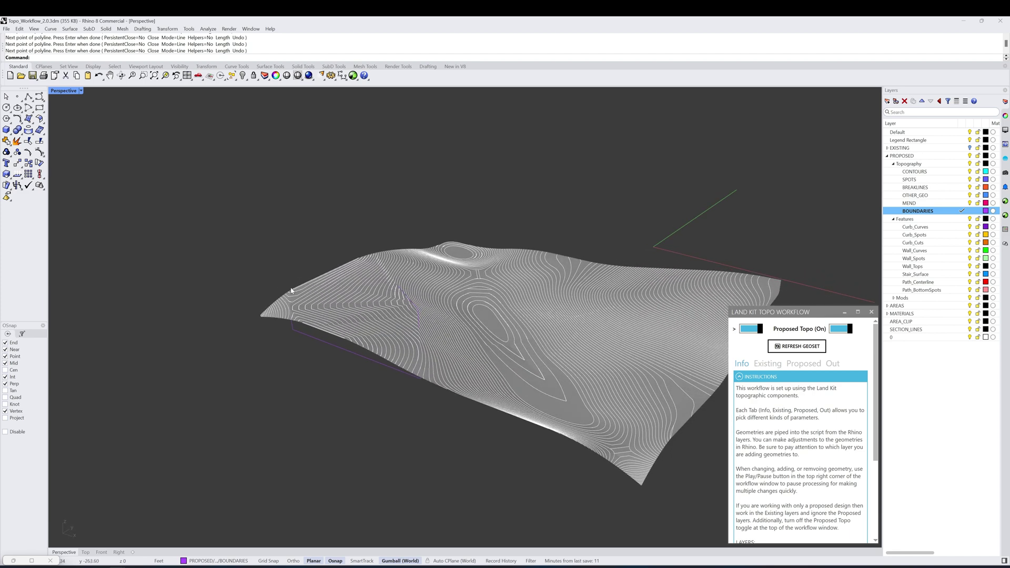
right_drag(464, 320, 455, 338)
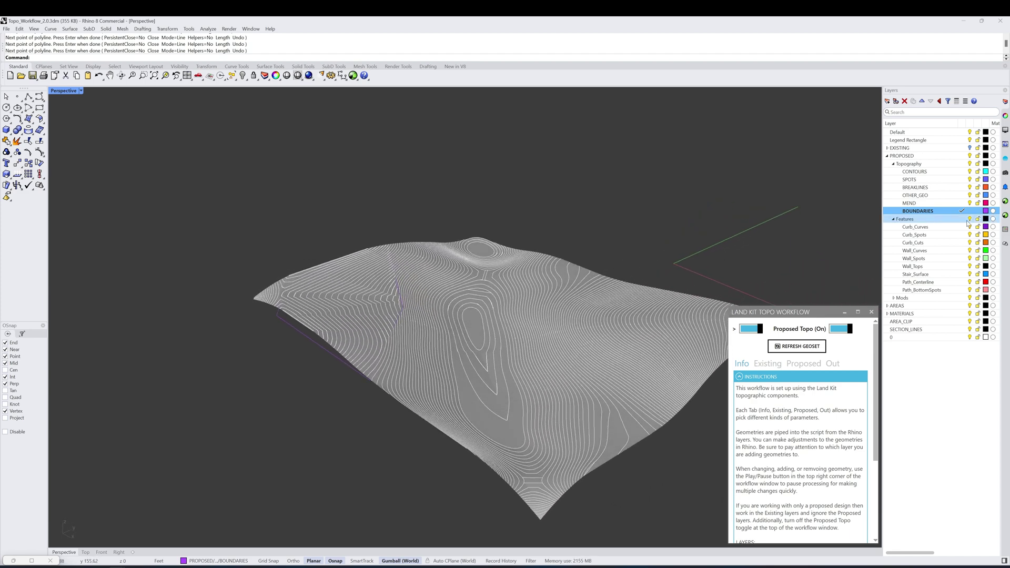
click(961, 187)
Make BREAKLINES current, draw a two-point breakline upslope, and scale it longer
click(961, 188)
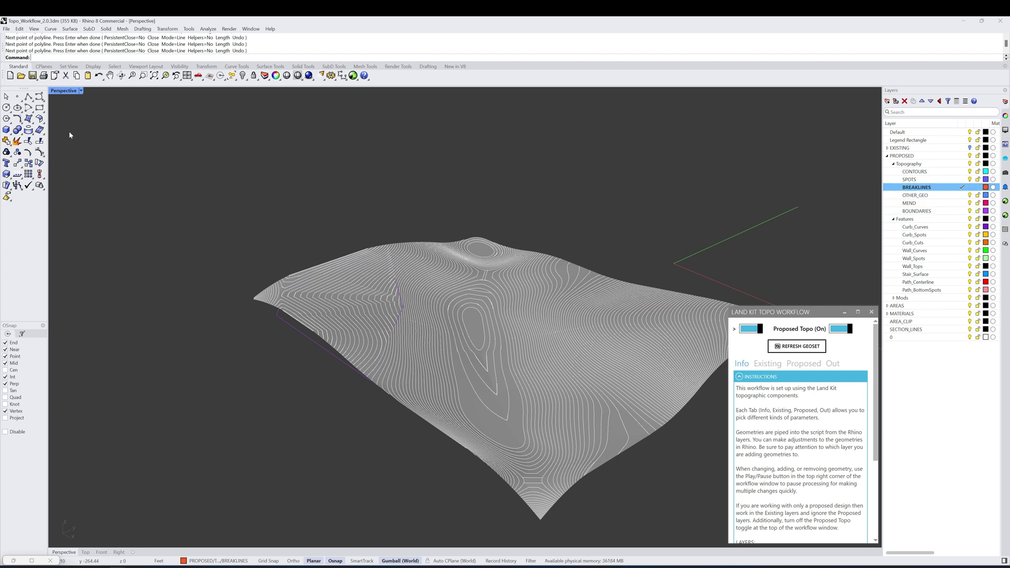
click(29, 96)
click(339, 359)
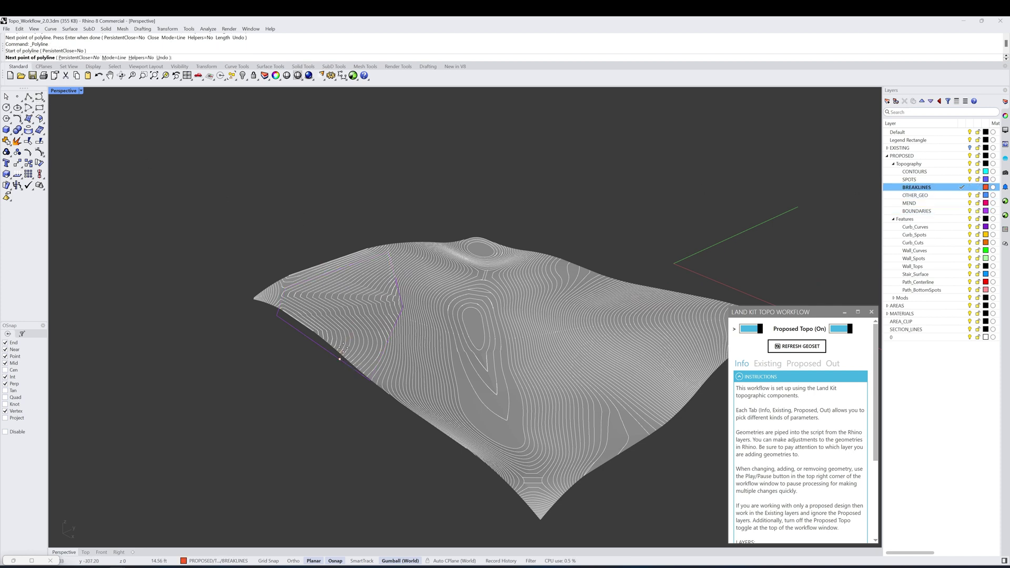
click(351, 267)
key(Return)
drag(305, 282, 316, 289)
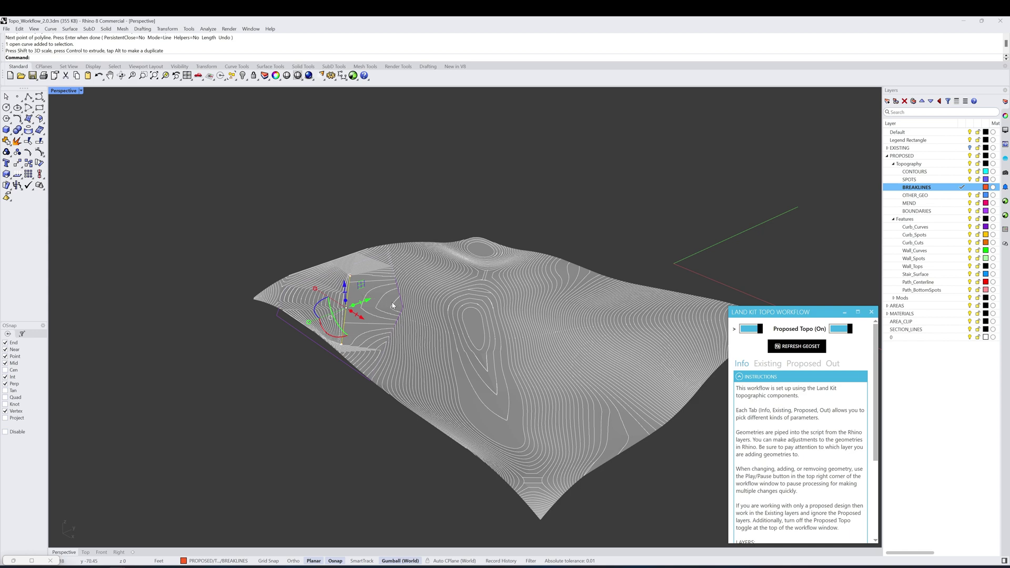
Raise the breakline with the gumball and refresh the Geoset so the terrain regrades into a pad
right_drag(391, 315, 421, 266)
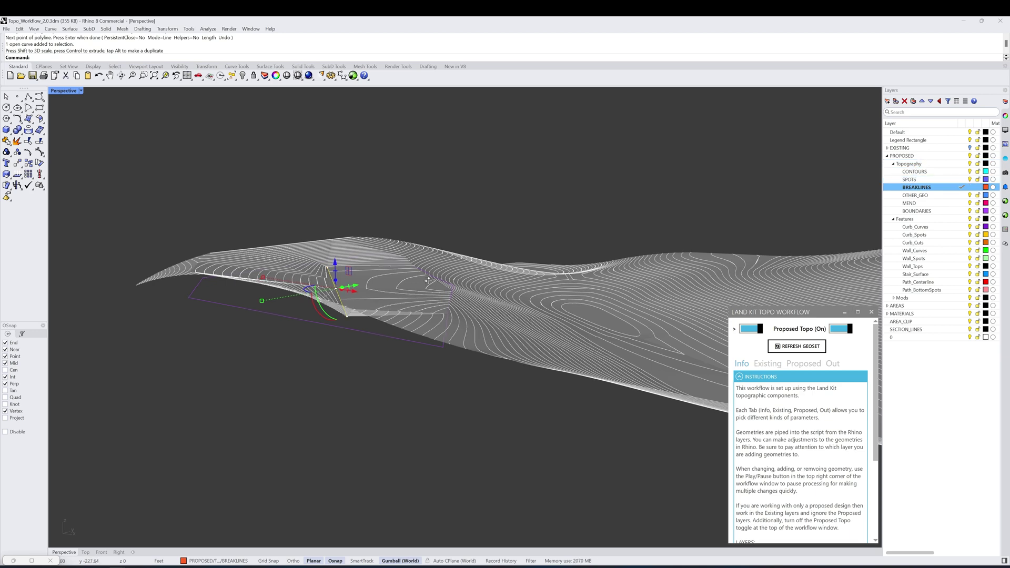
right_drag(337, 242, 340, 274)
drag(288, 265, 287, 246)
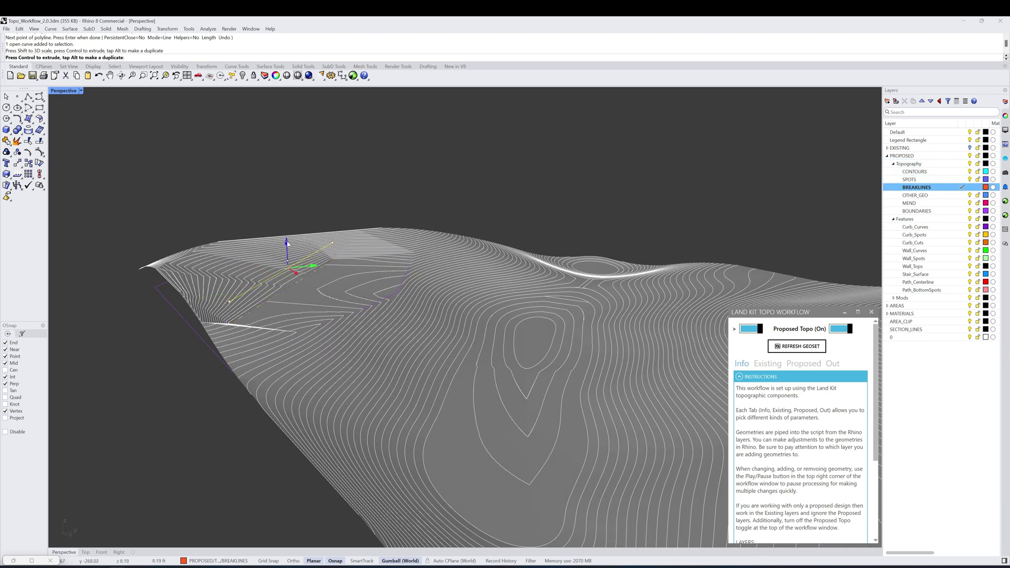
click(801, 346)
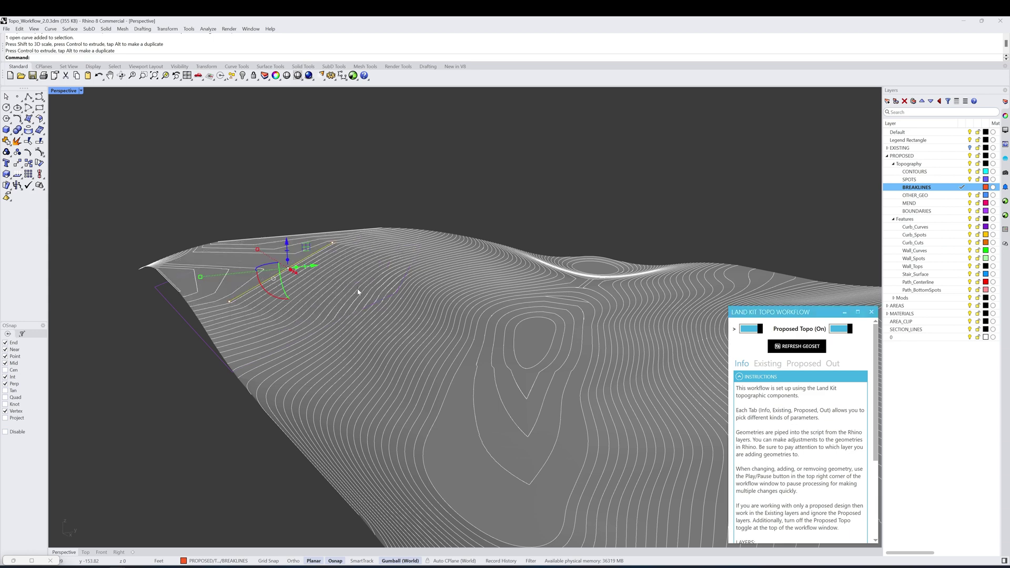
right_drag(373, 297, 378, 300)
mouse_move(468, 301)
right_down()
mouse_move(514, 293)
mouse_move(471, 305)
mouse_move(483, 302)
right_up()
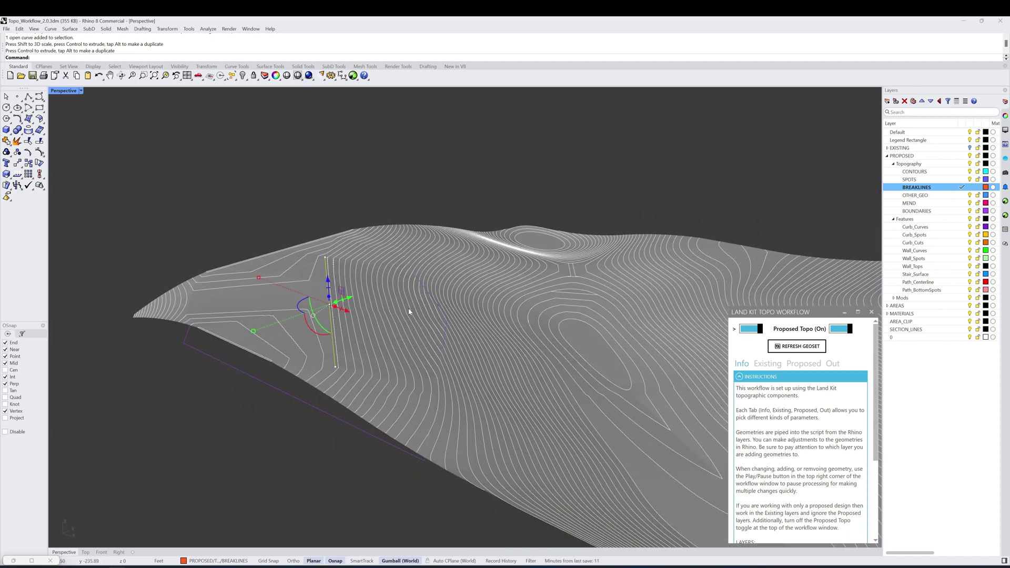
Offset the breakline 1 unit to one side to create the wall curve
text(ffset)
key(Return)
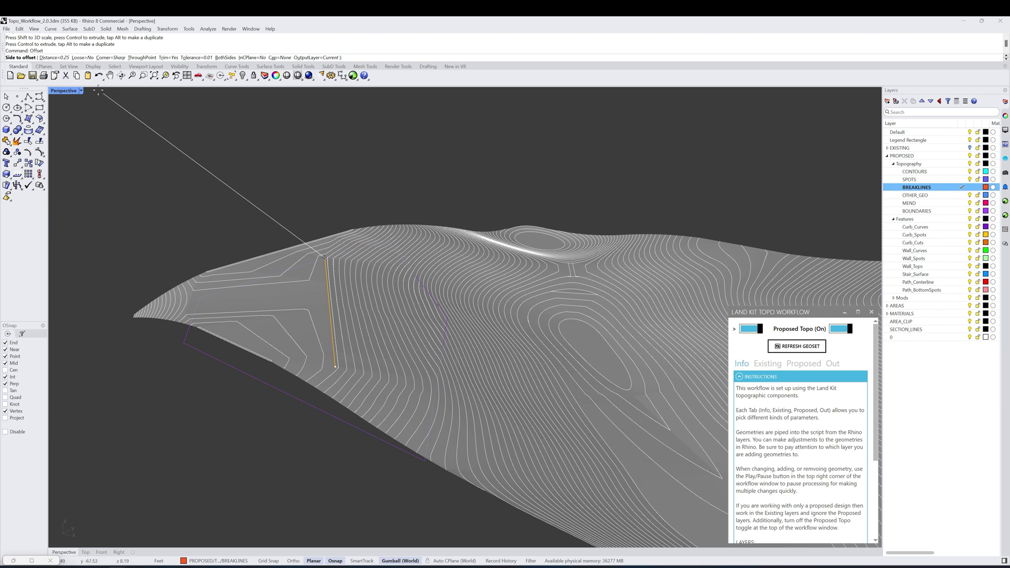
click(66, 58)
text(1)
key(Return)
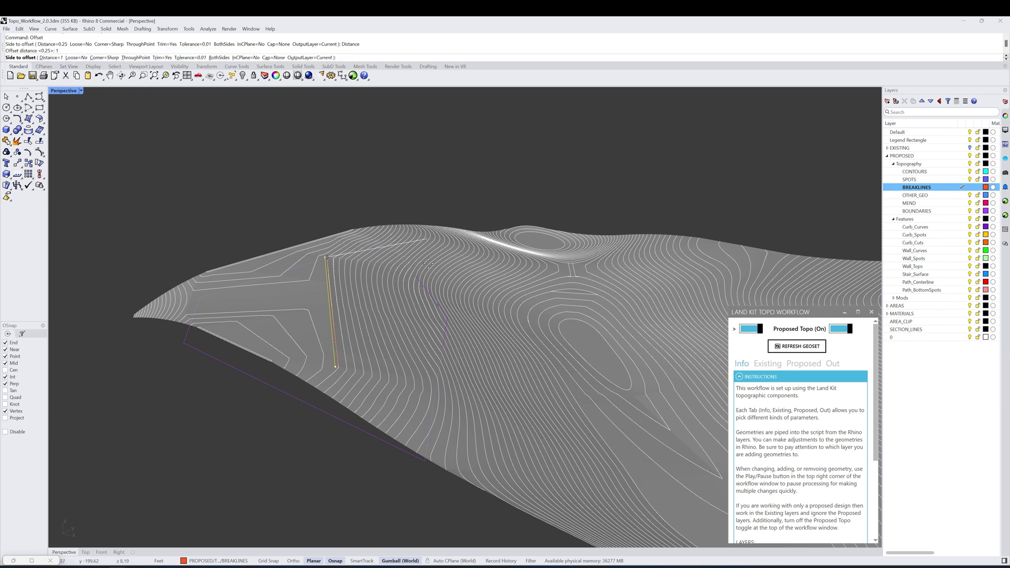
click(428, 282)
Move both breakline curves onto the Wall_Curves layer
right_drag(383, 339, 367, 315)
drag(326, 301, 300, 316)
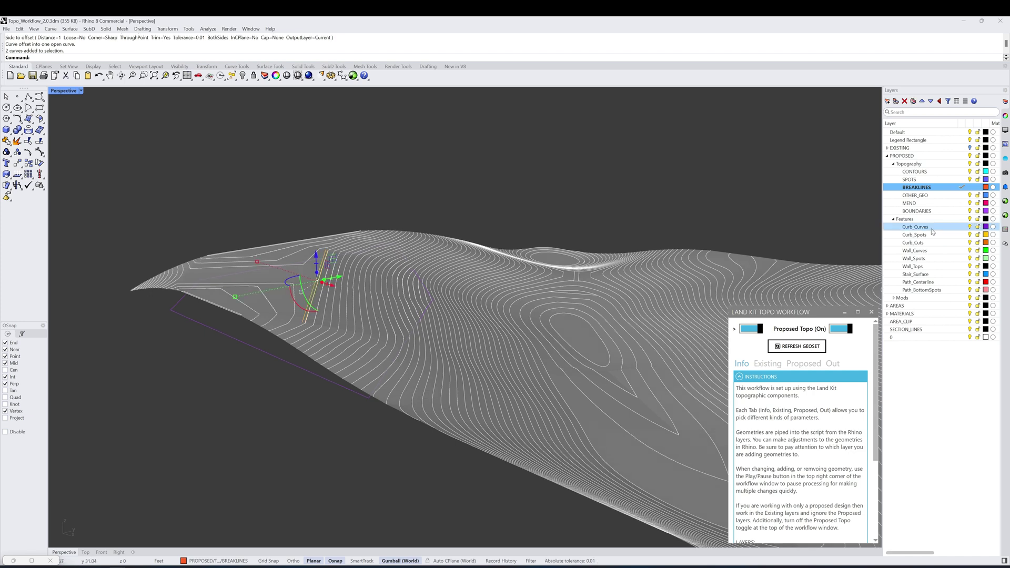
right_click(928, 255)
click(947, 287)
Place five spot points along the wall curve
click(17, 97)
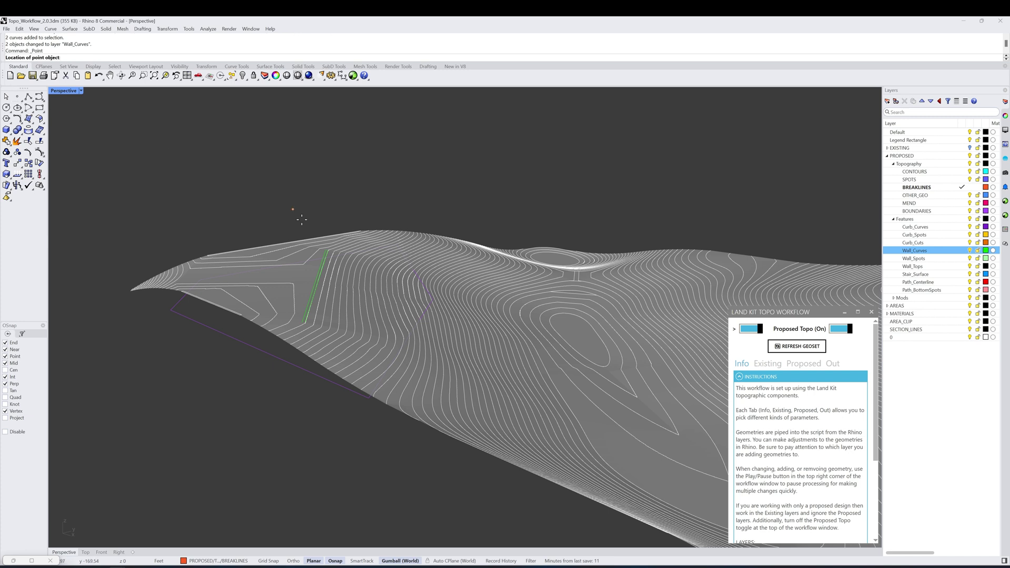
click(316, 276)
key(Return)
click(328, 250)
key(Return)
click(326, 264)
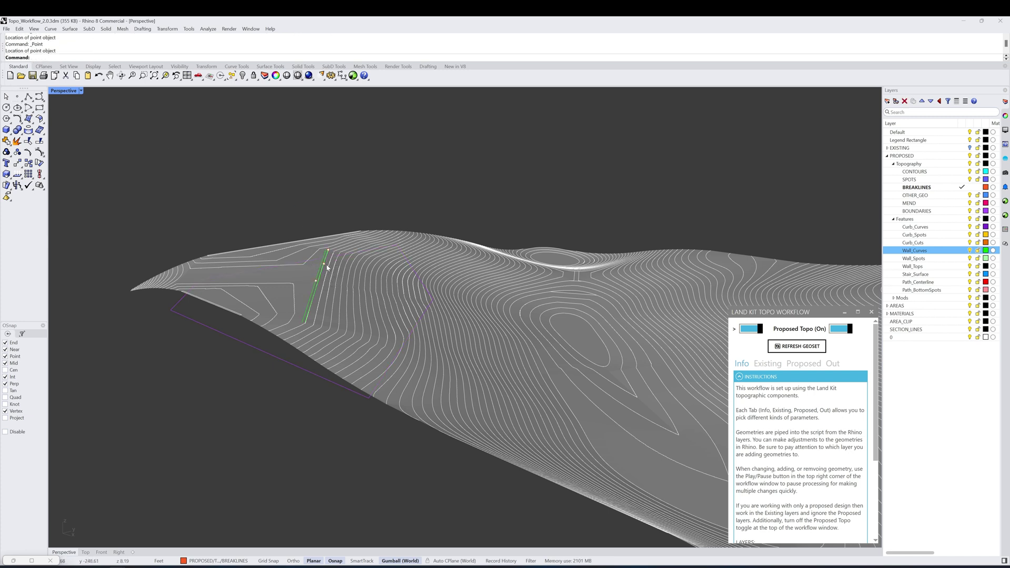
key(Return)
click(315, 291)
key(Return)
click(305, 322)
Move the five spot points to the Wall_Spots layer, leaving the curves unchanged
drag(288, 233, 336, 323)
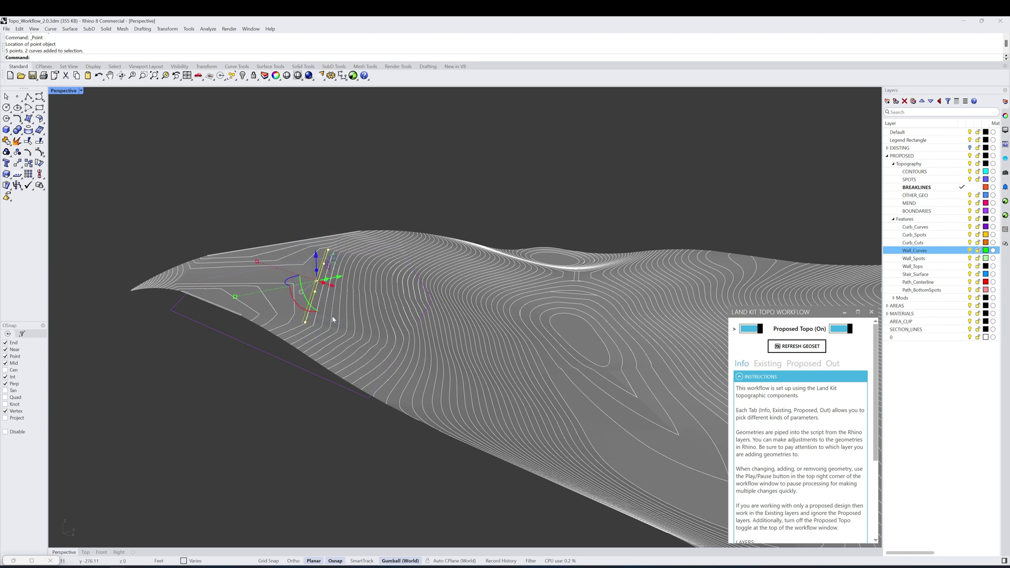
ctrl+click(313, 310)
right_click(914, 259)
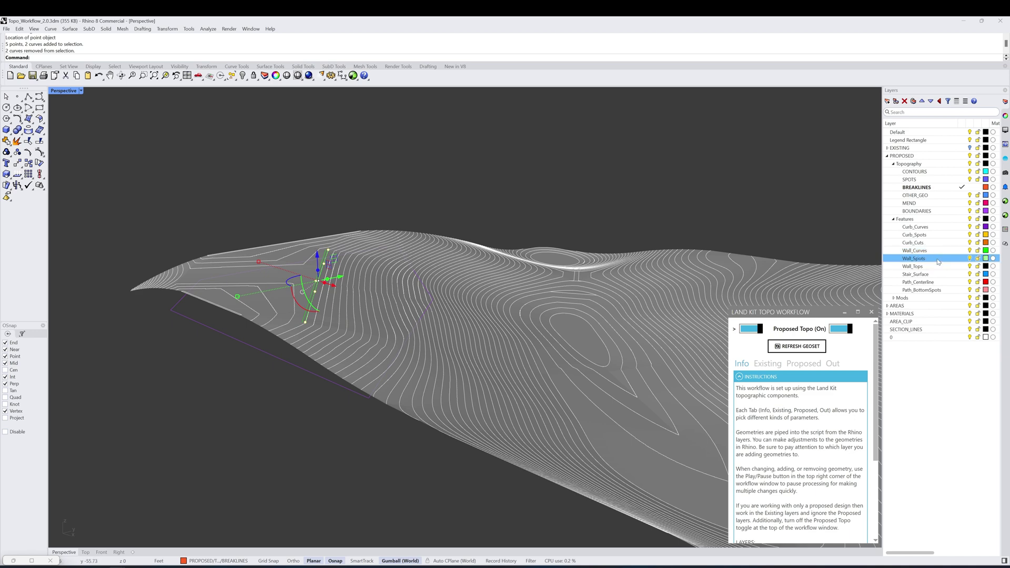
click(951, 295)
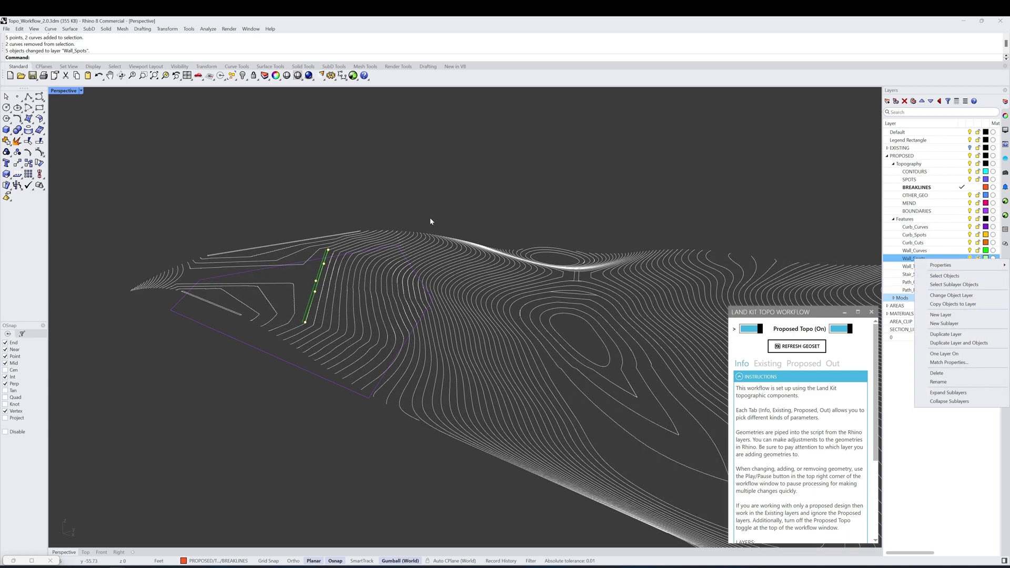
key(Escape)
right_drag(473, 219, 415, 260)
Select two Wall_Spots points instead of the curve and lower them with the gumball Z arrow
scroll(415, 260, up, 5)
click(375, 274)
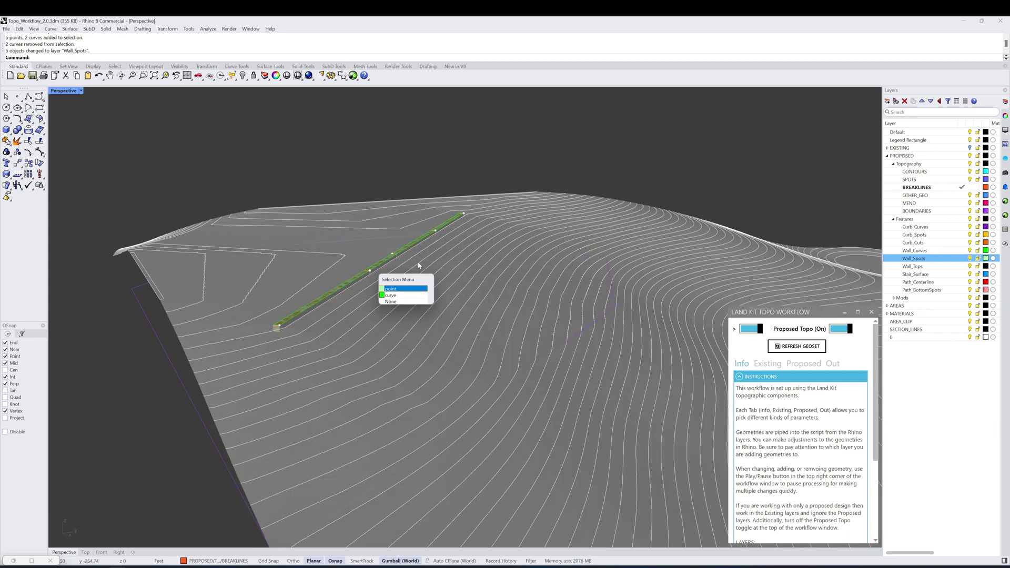
click(412, 289)
click(438, 233)
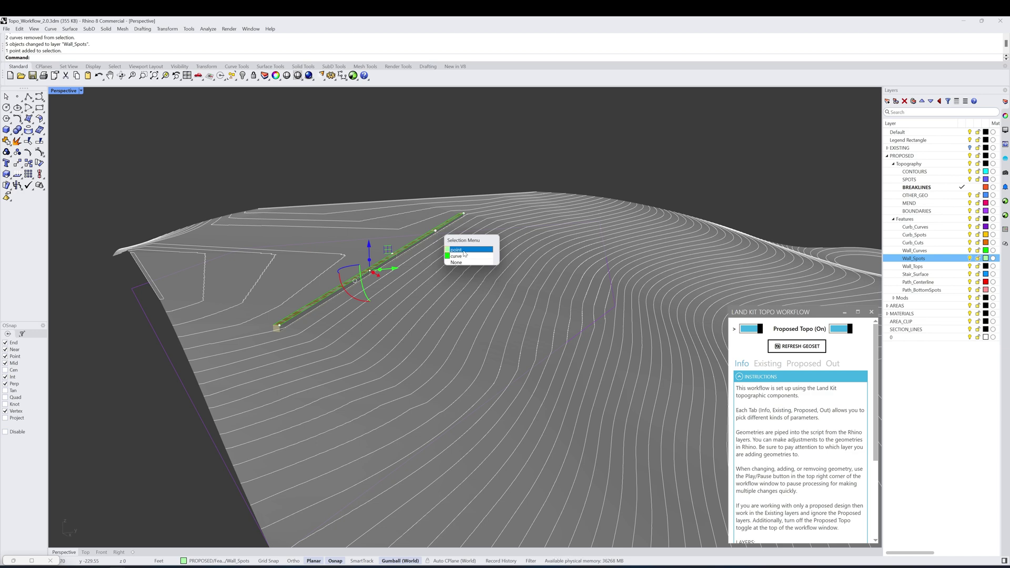
click(461, 249)
drag(405, 223, 406, 255)
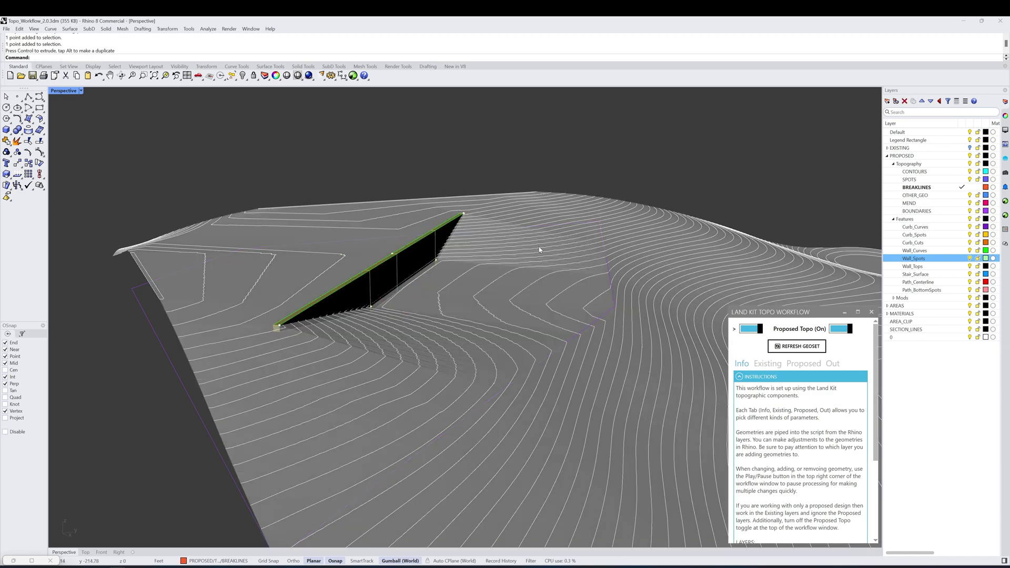
scroll(539, 251, up, 5)
right_drag(487, 257, 445, 251)
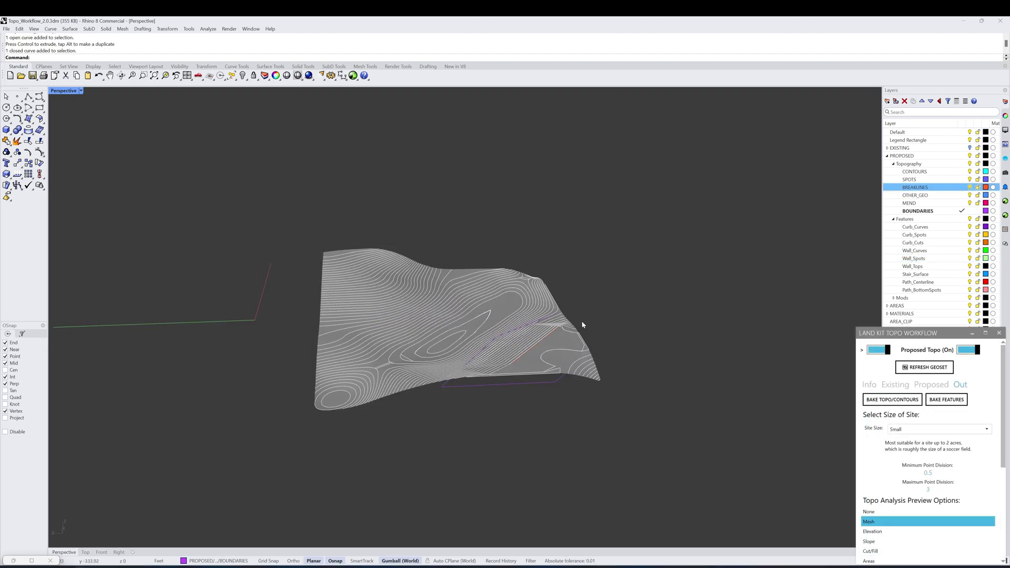
Orbit the Perspective view to see the whole finished terrain
right_drag(553, 349, 658, 369)
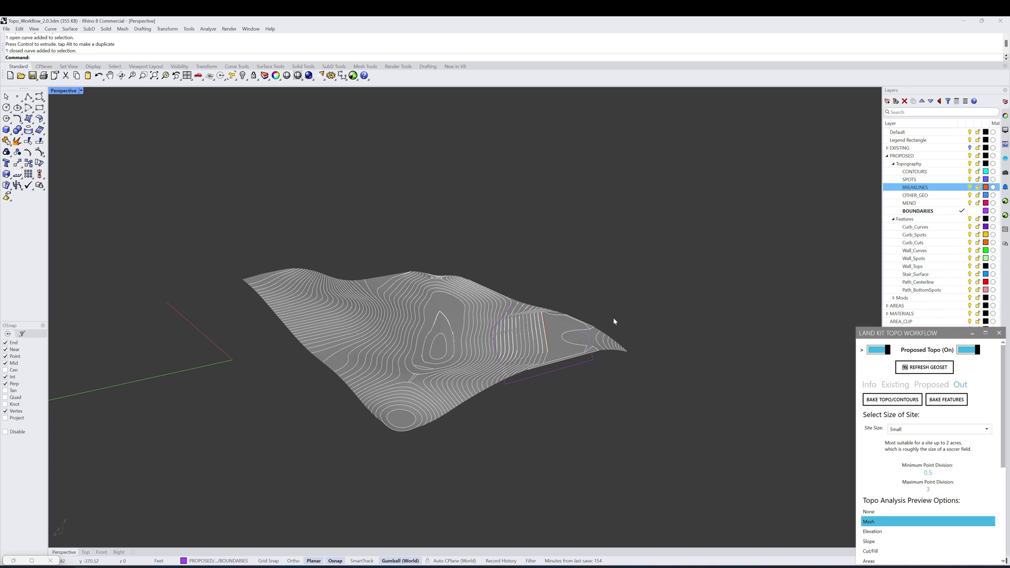